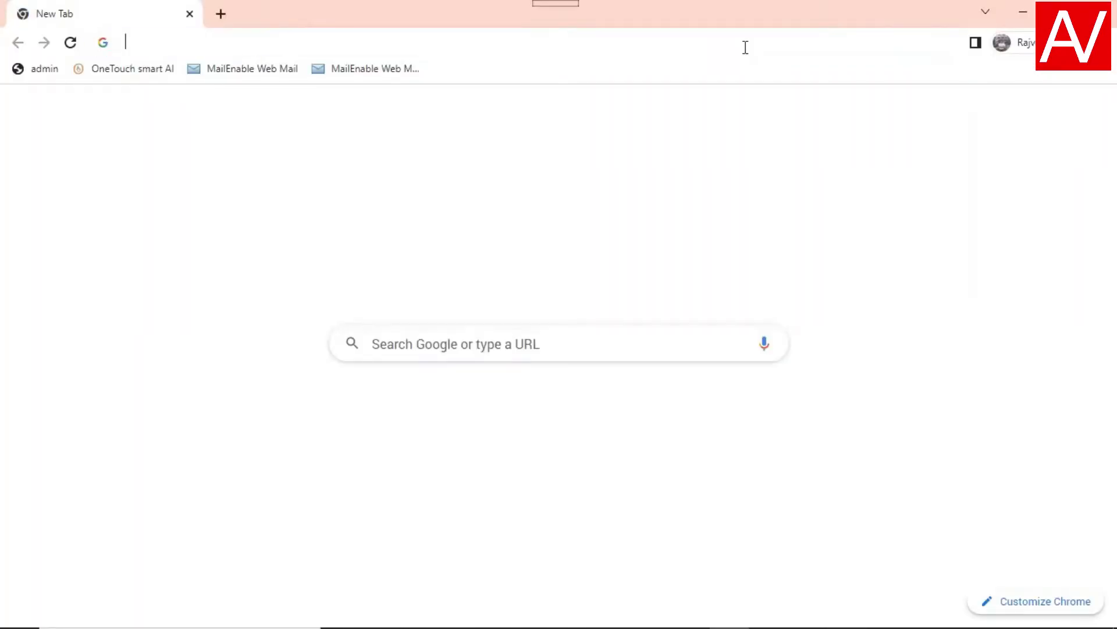
- Enter 192.168.0.250 in Chrome's address bar to load the controller login page
click(743, 44)
text(192.168.)
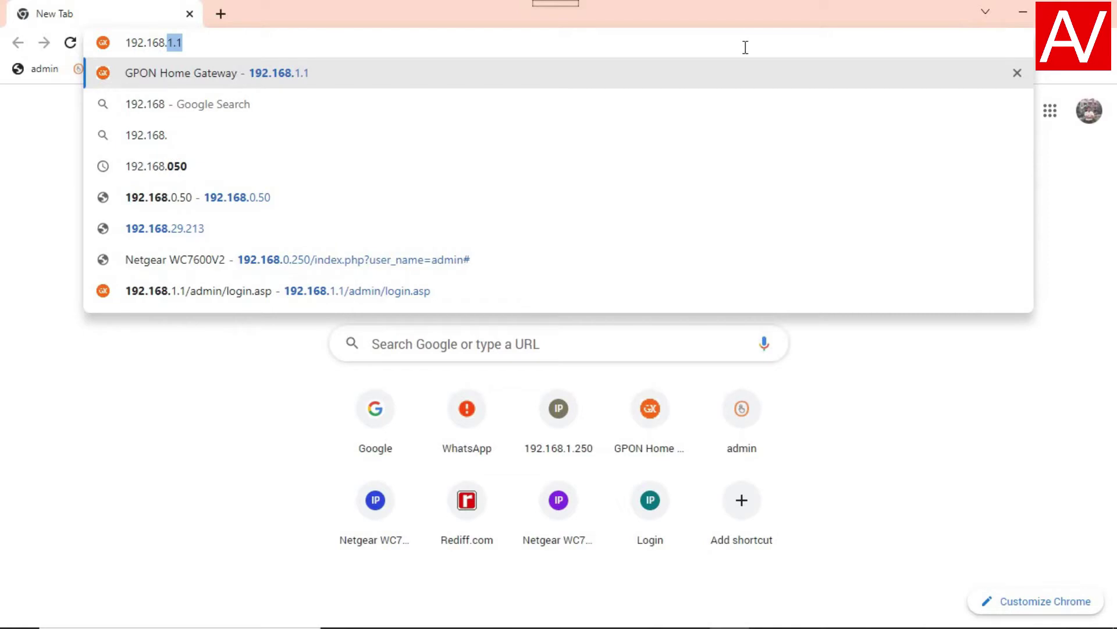
text(0.)
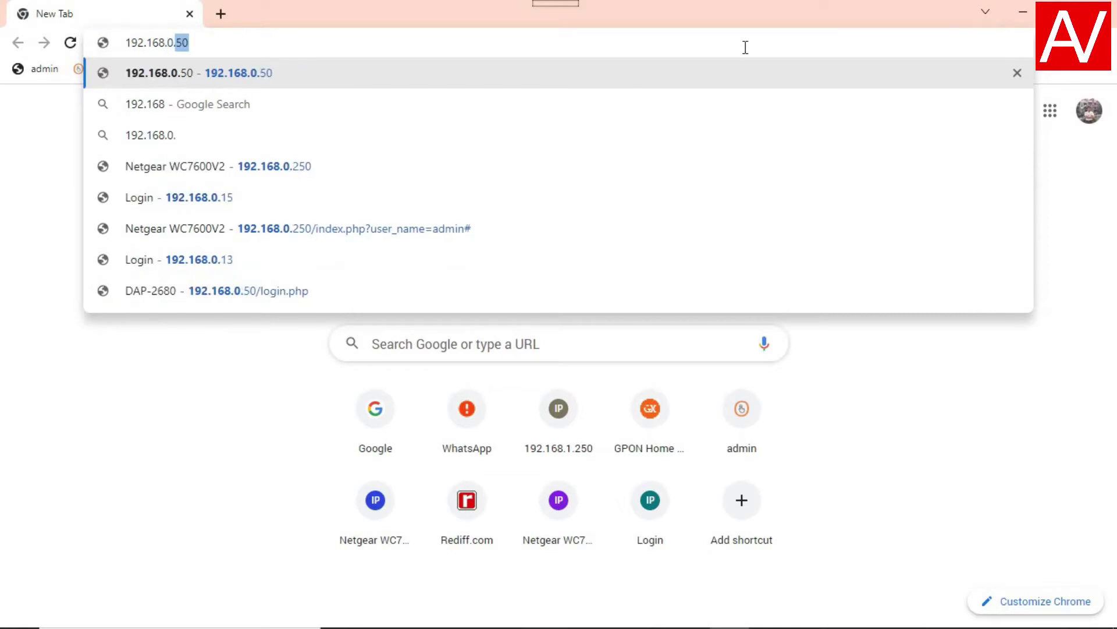
text(250)
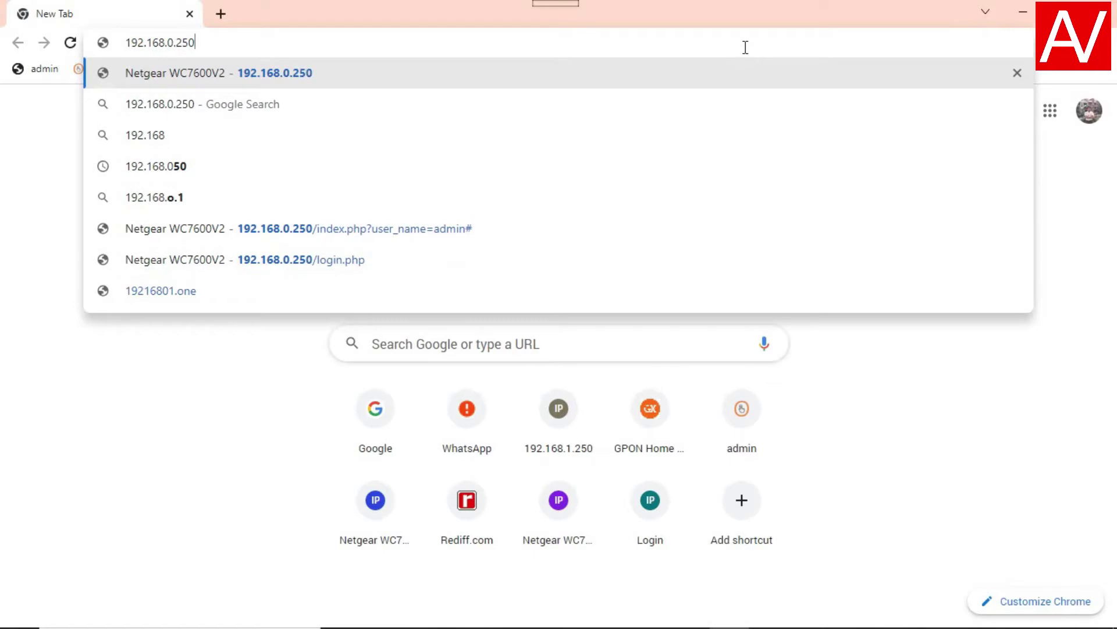
key(Return)
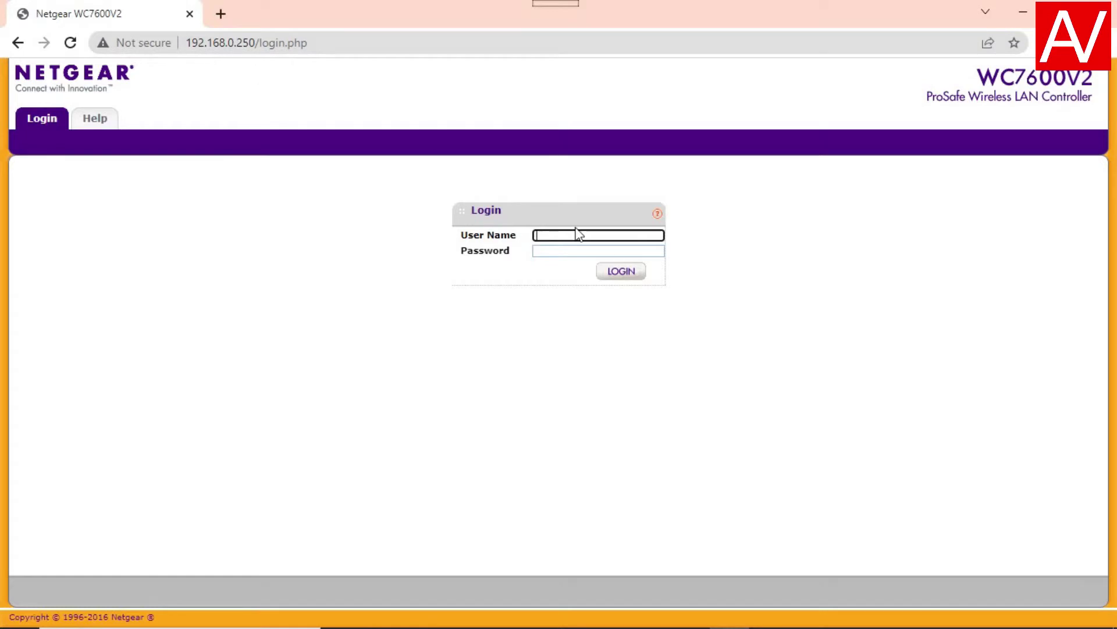
- Sign in to the controller as admin with the administrator password
text(admin)
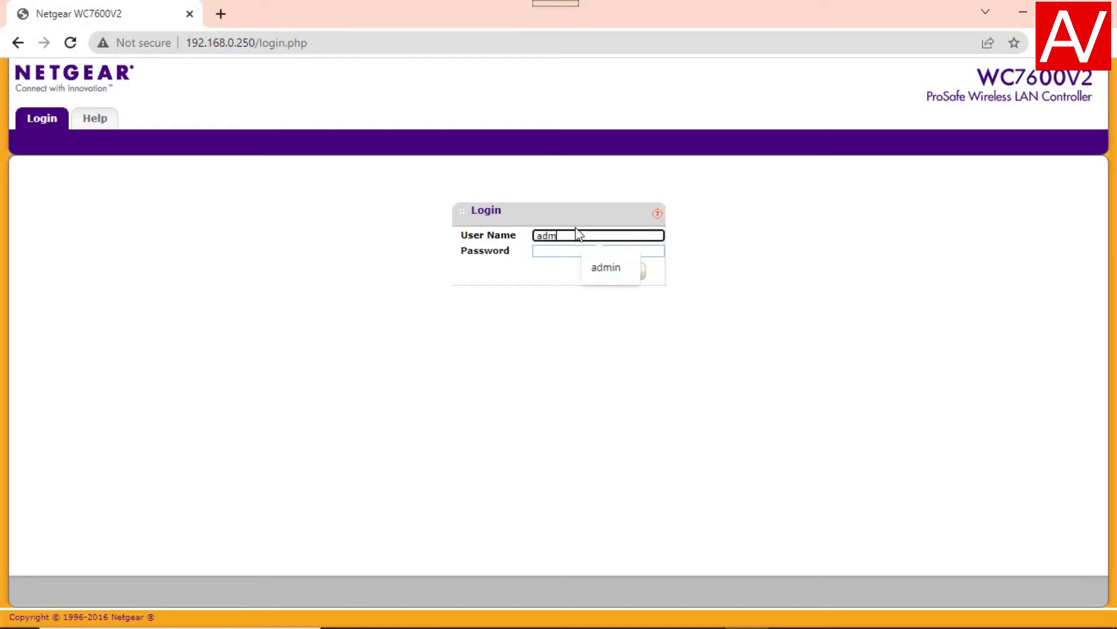
click(580, 251)
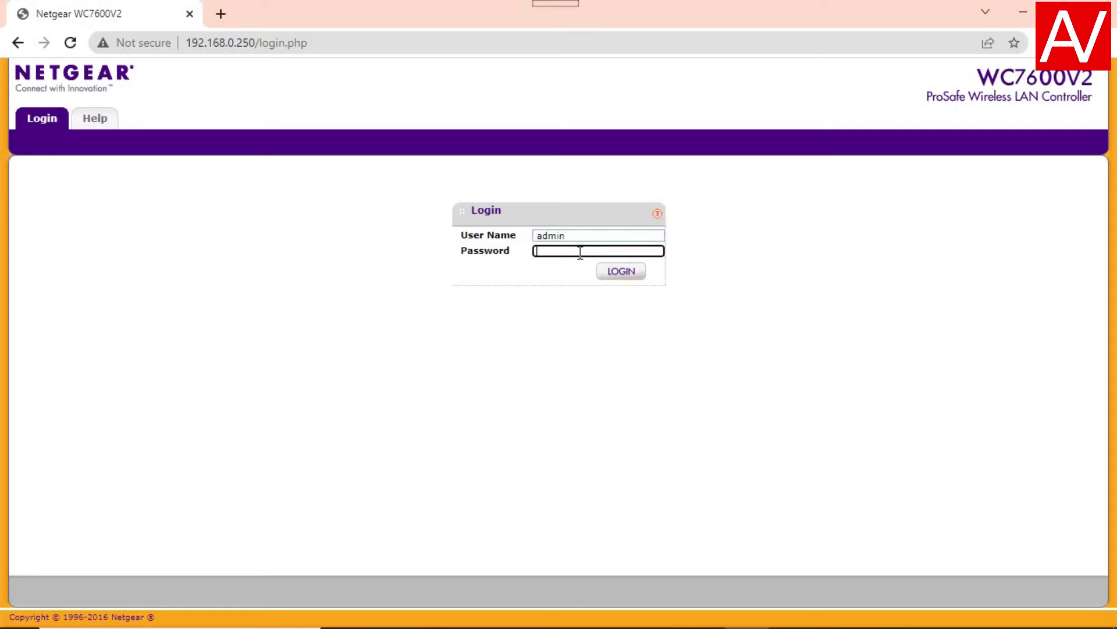
text(password)
click(613, 272)
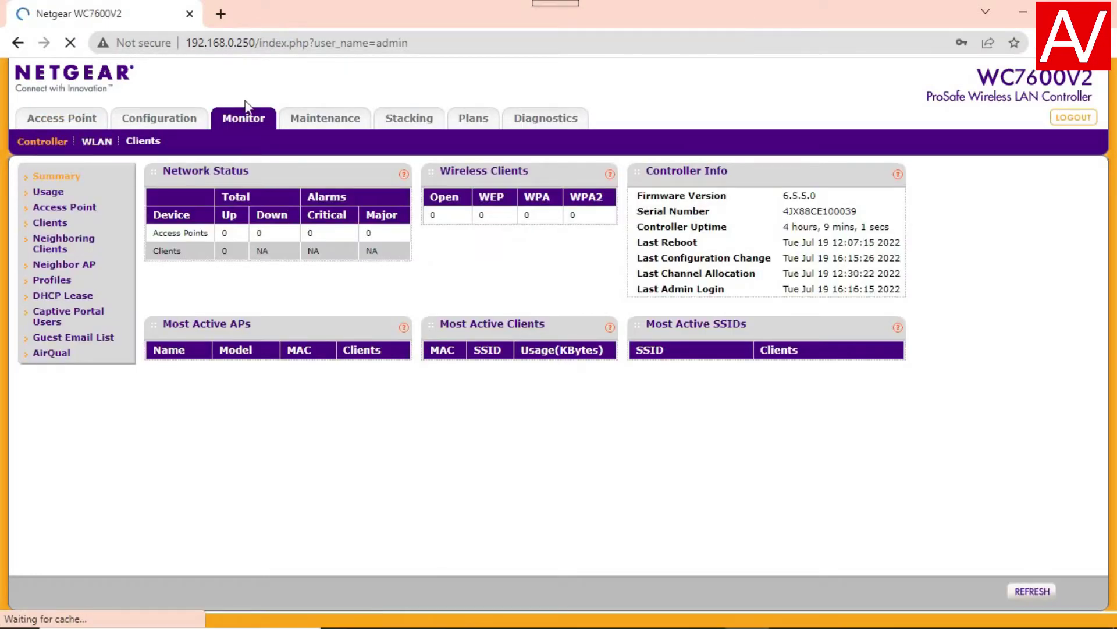
- Dismiss Chrome's password popups and run the Discovery Wizard, which finds 0 access points
click(79, 120)
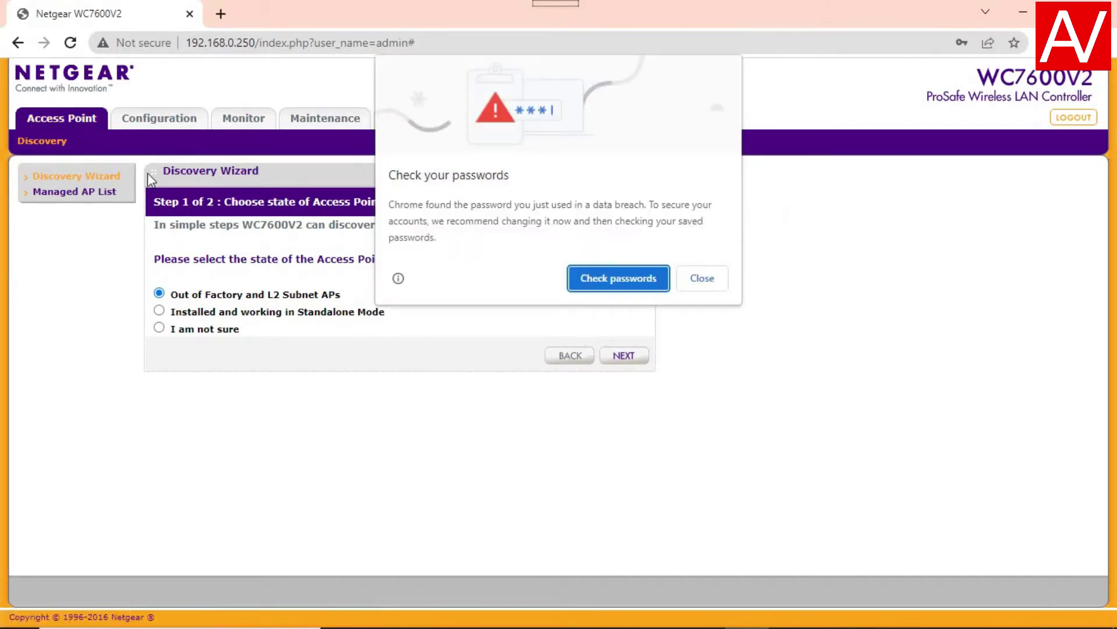
click(703, 279)
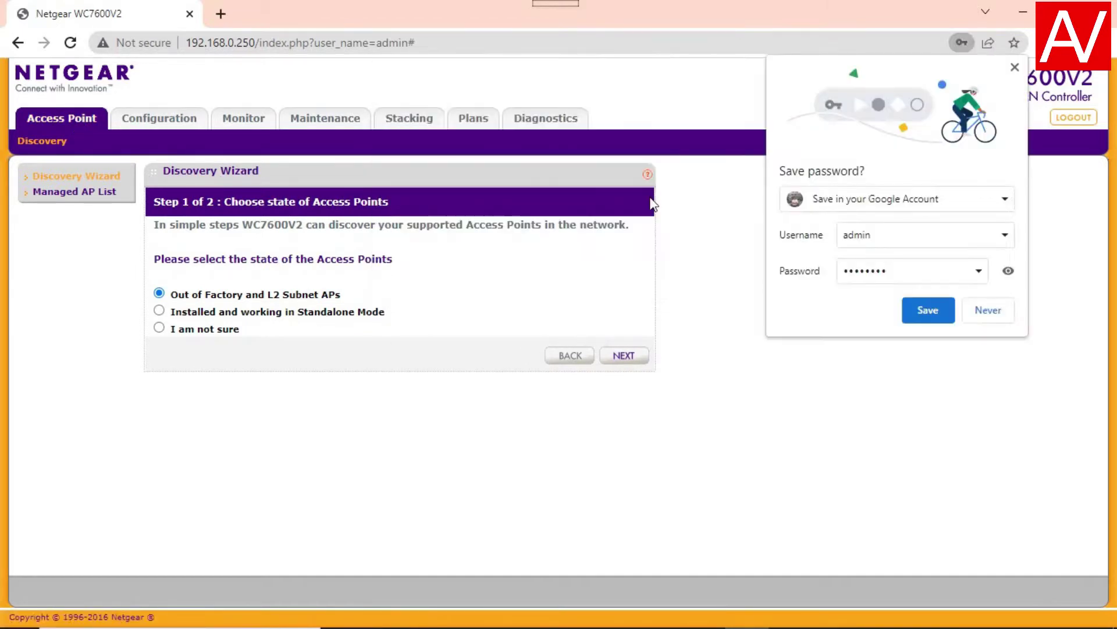
click(986, 311)
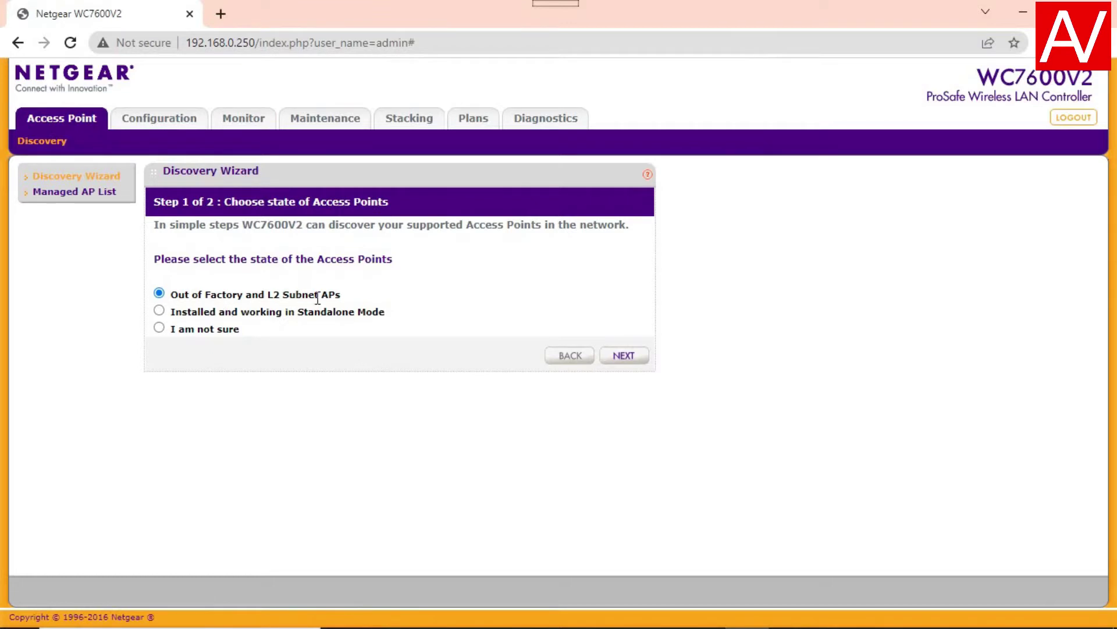
click(622, 357)
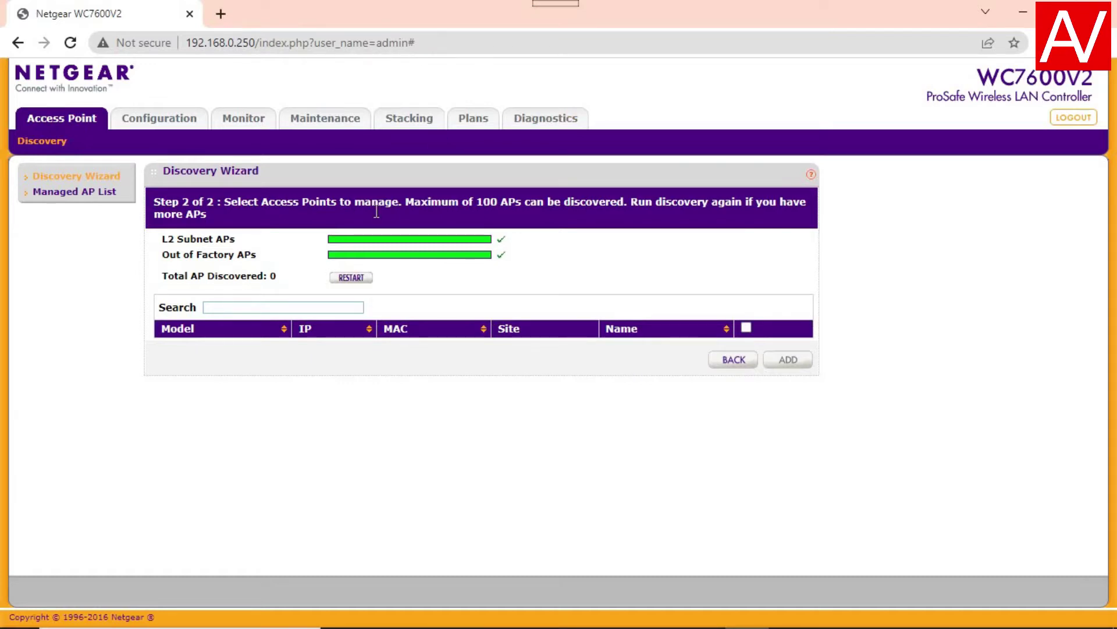
- Show the System IP/VLAN settings: IP 192.168.0.250, mask 255.255.255.0, gateway 192.168.0.1
click(157, 121)
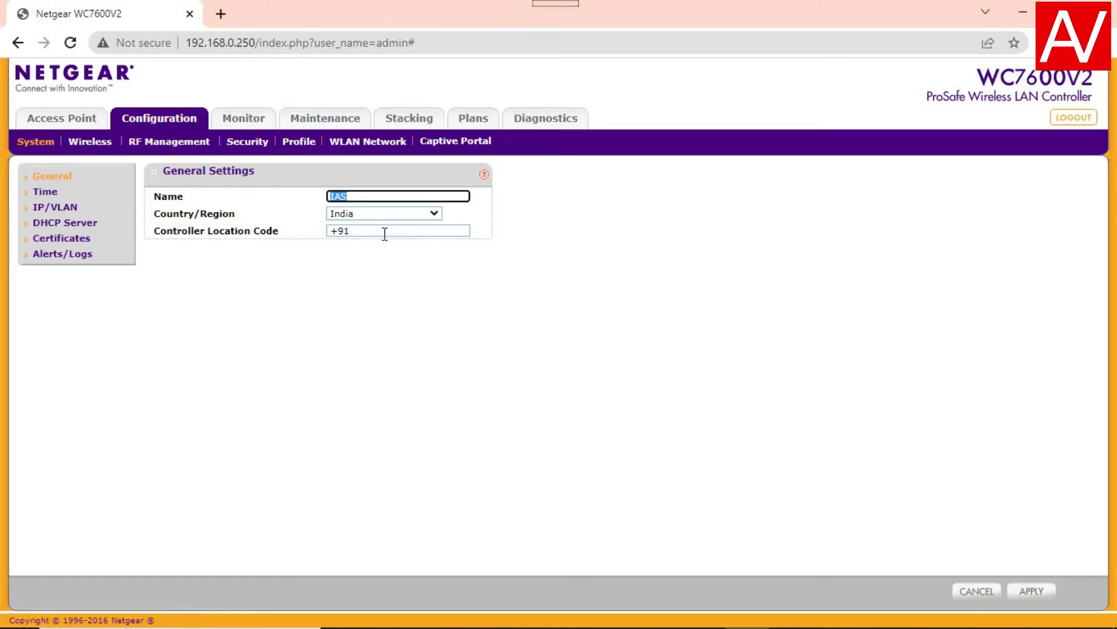
mouse_move(385, 234)
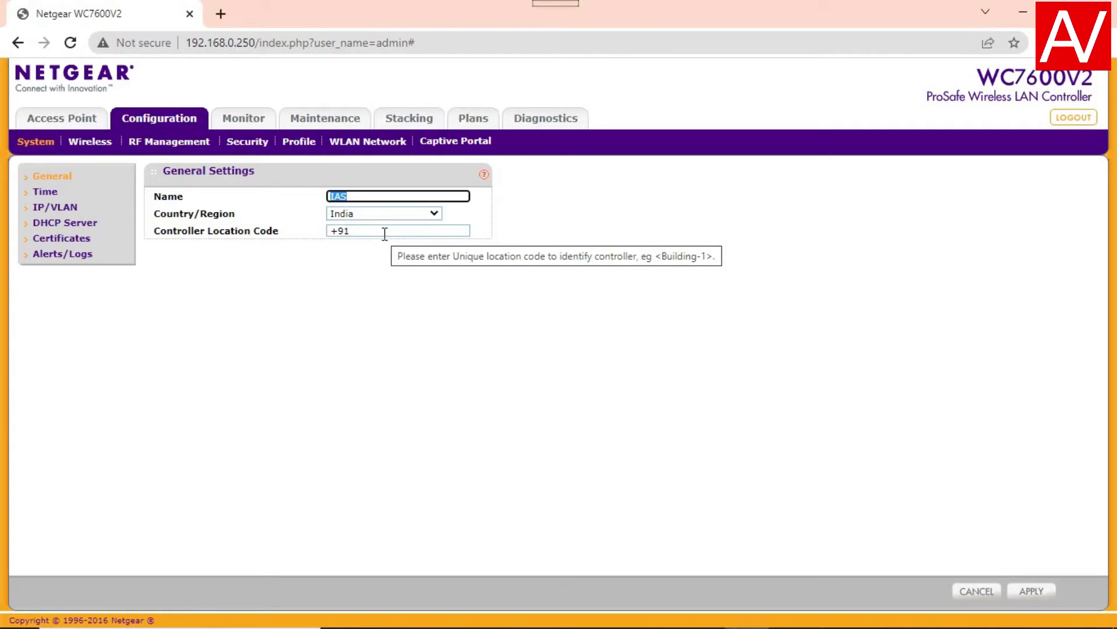
click(41, 208)
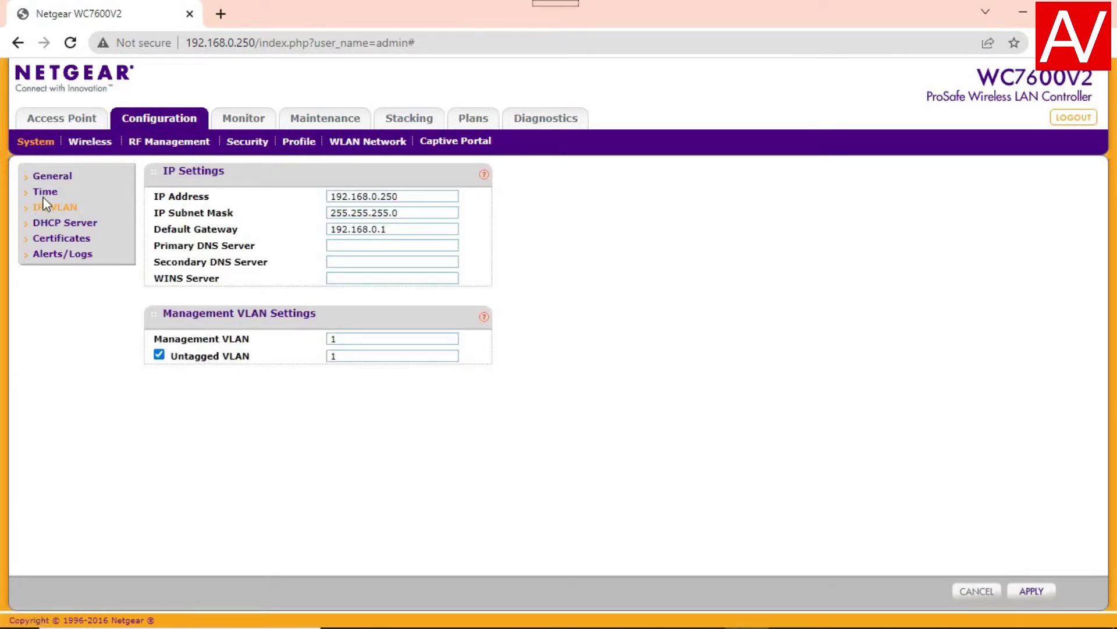
click(45, 192)
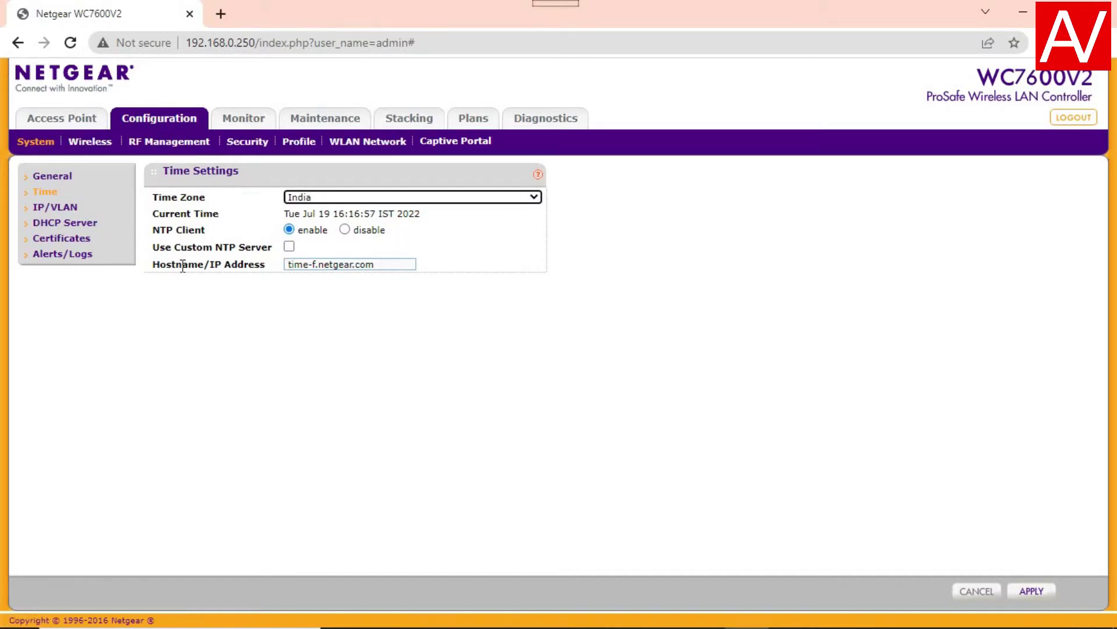
click(49, 211)
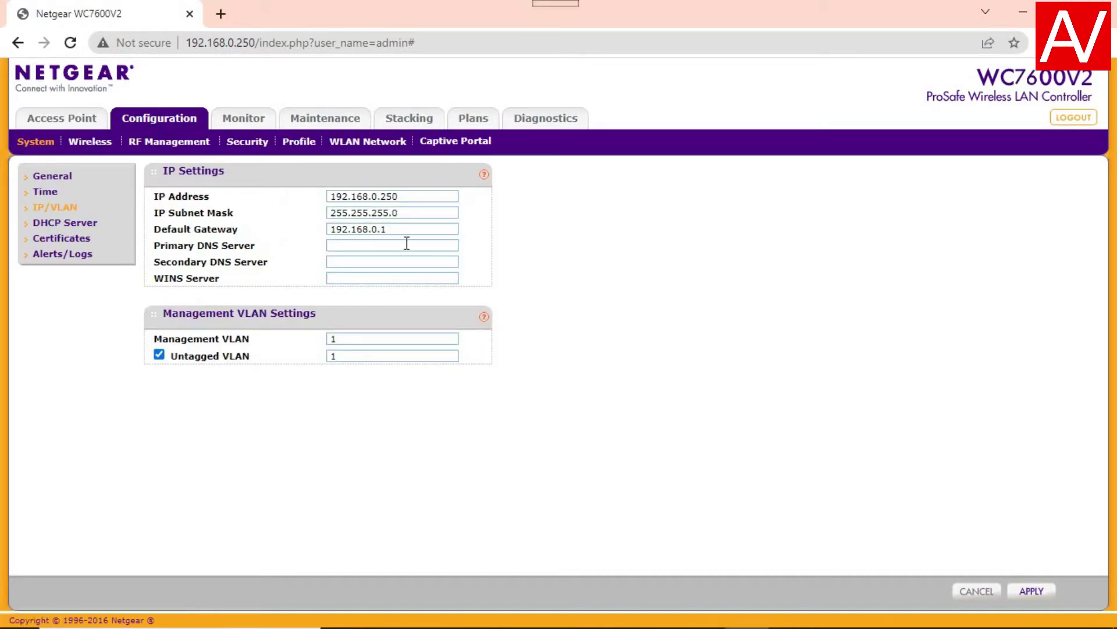
- Change the IP address to 192.168.1.240 and default gateway to 192.168.1.1, then apply
click(379, 197)
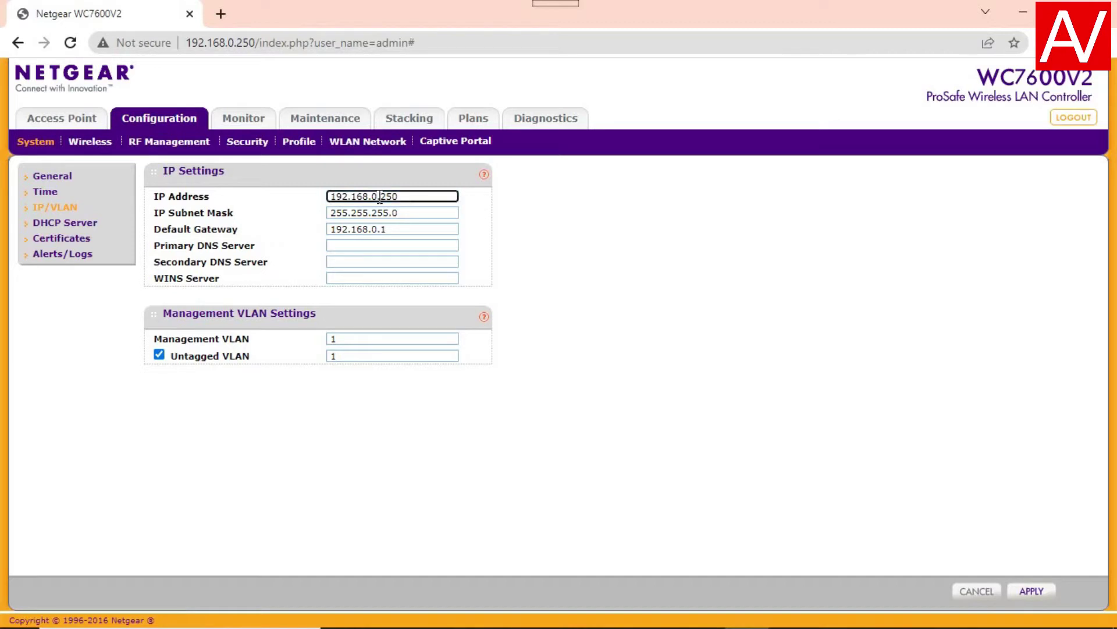
key(BackSpace)
key(BackSpace)
text(.1)
click(377, 228)
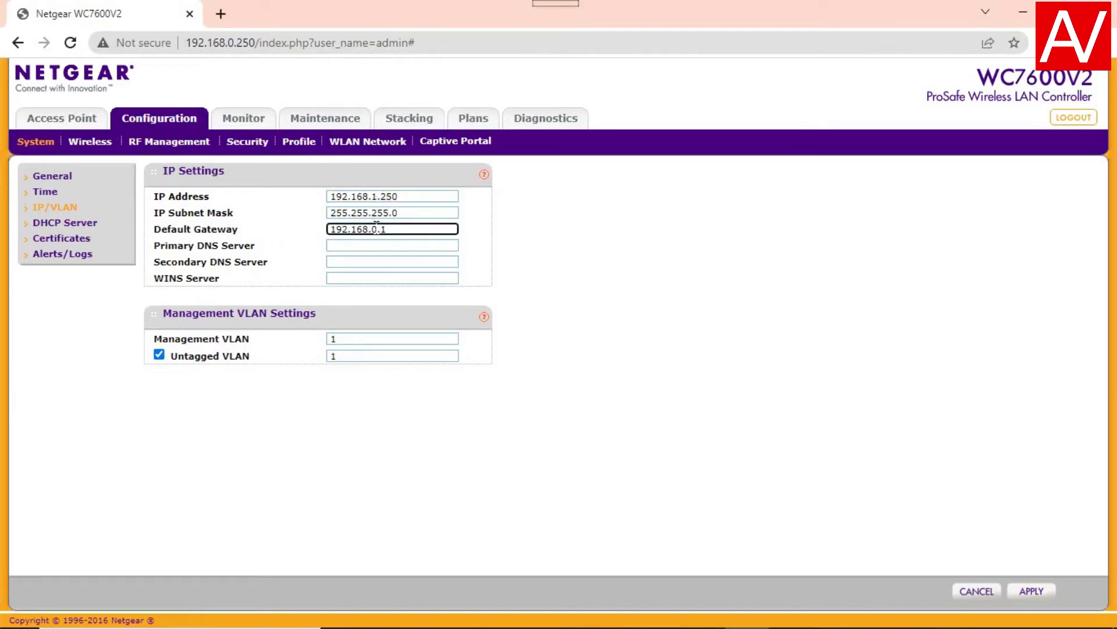
key(BackSpace)
key(BackSpace)
text(1.)
click(413, 197)
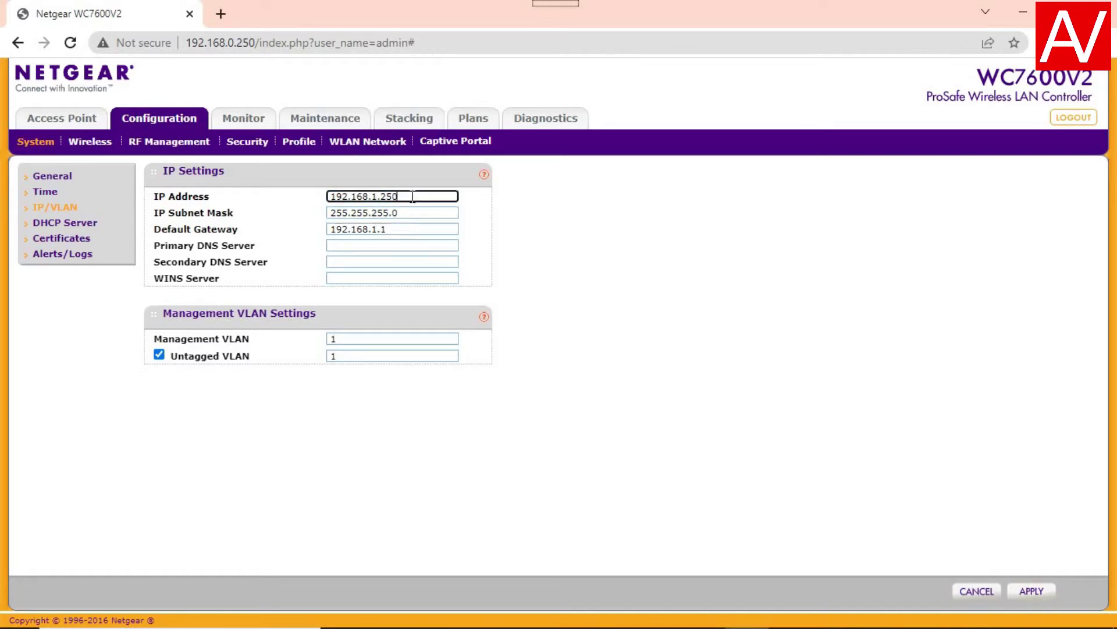
key(BackSpace)
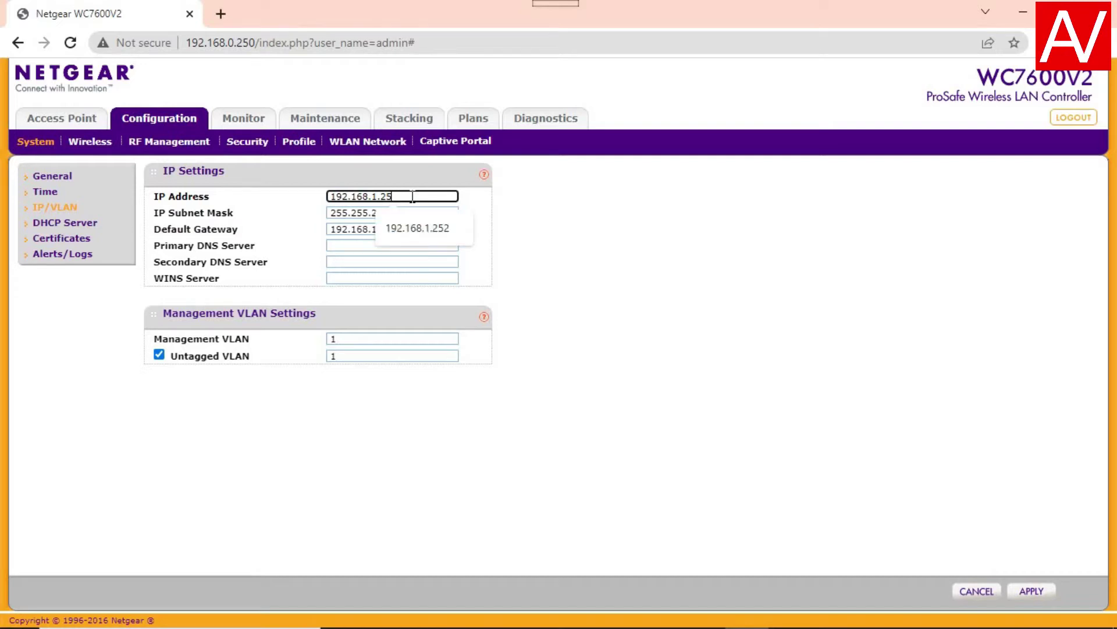
key(BackSpace)
text(240)
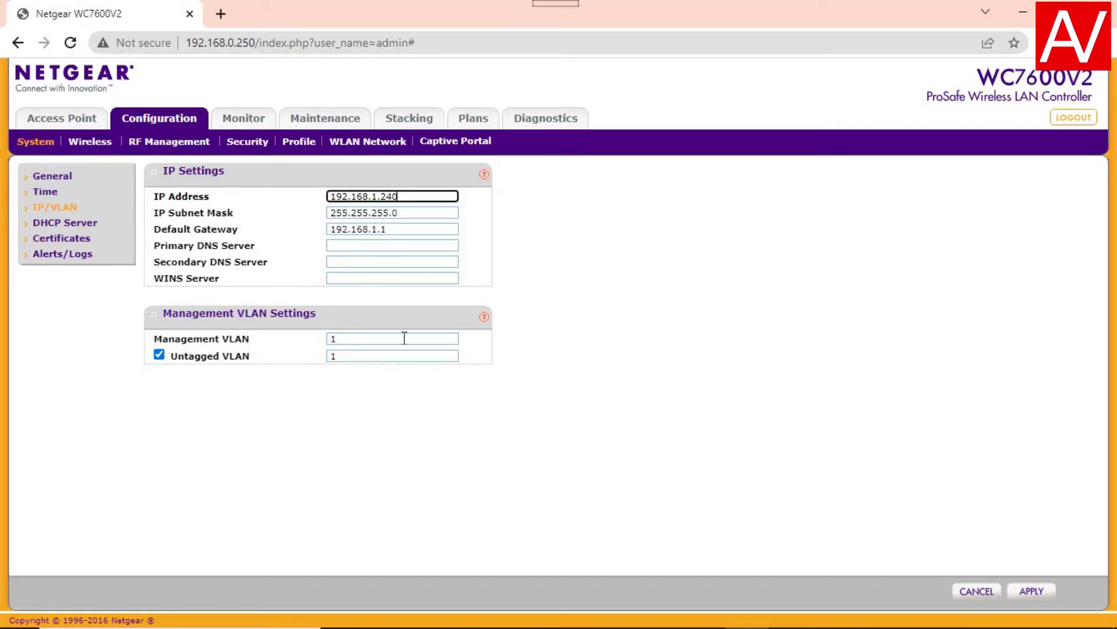
click(1032, 595)
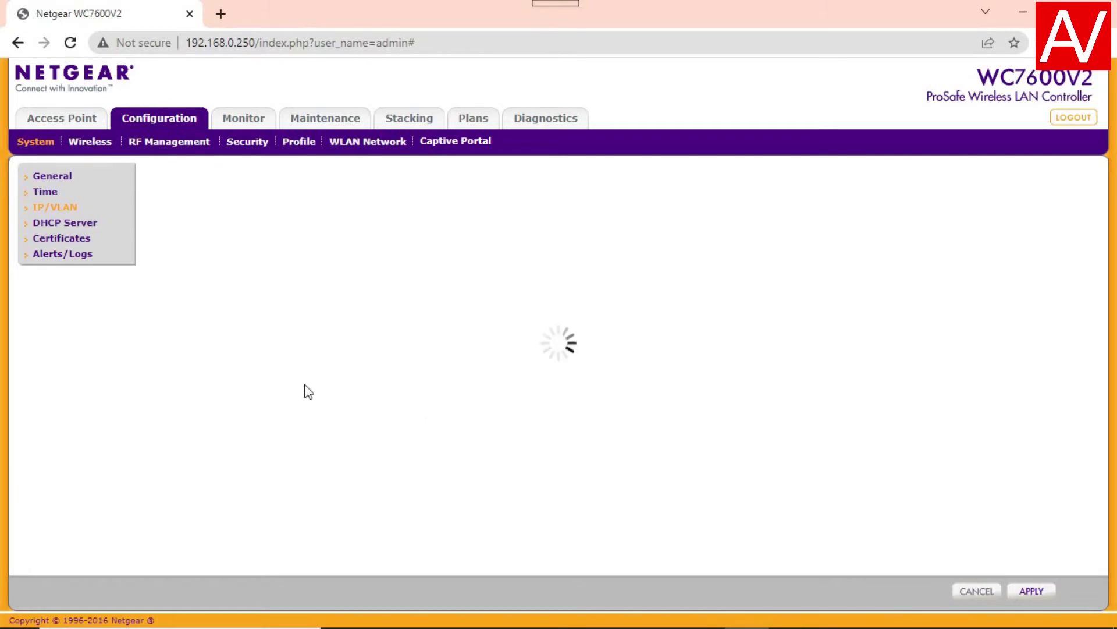
- Load the controller's new address 192.168.1.240 in a new Chrome tab
click(221, 16)
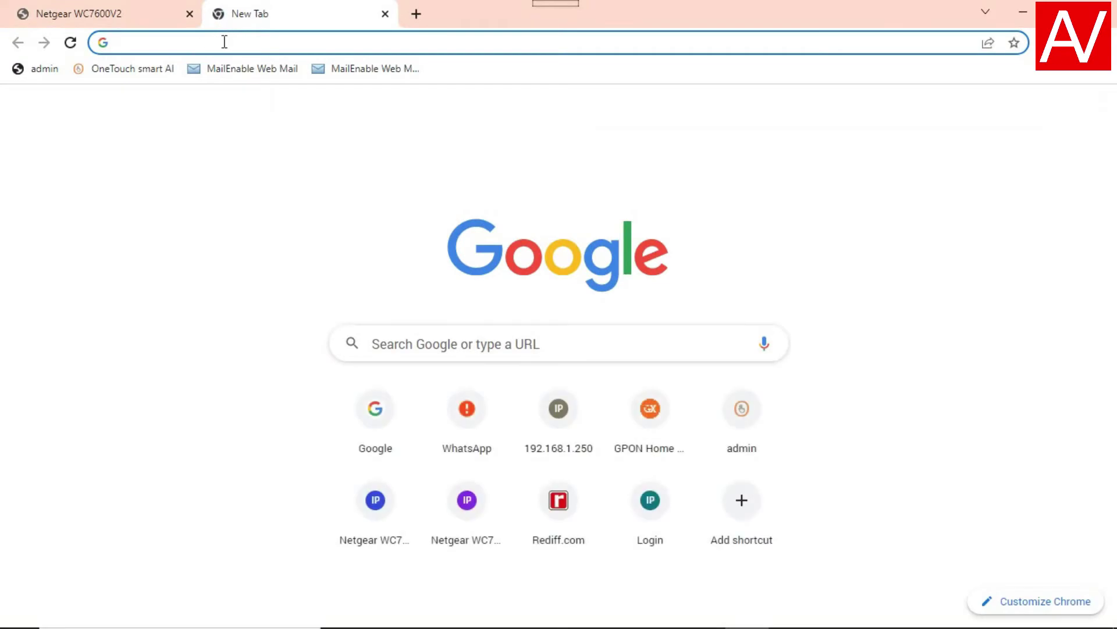
text(19)
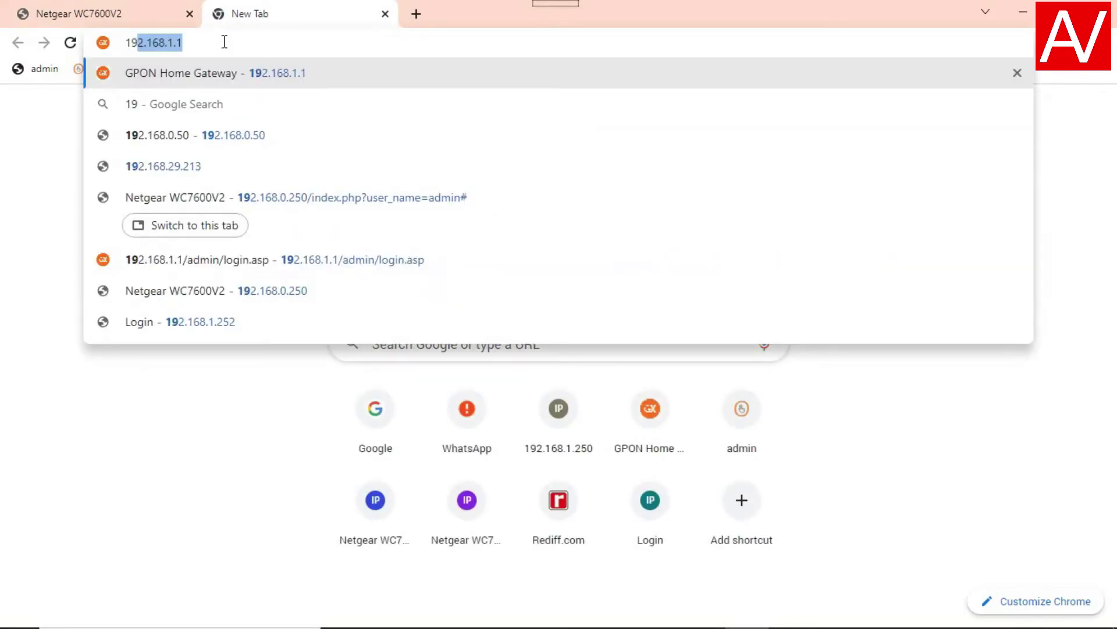
text(2.168.)
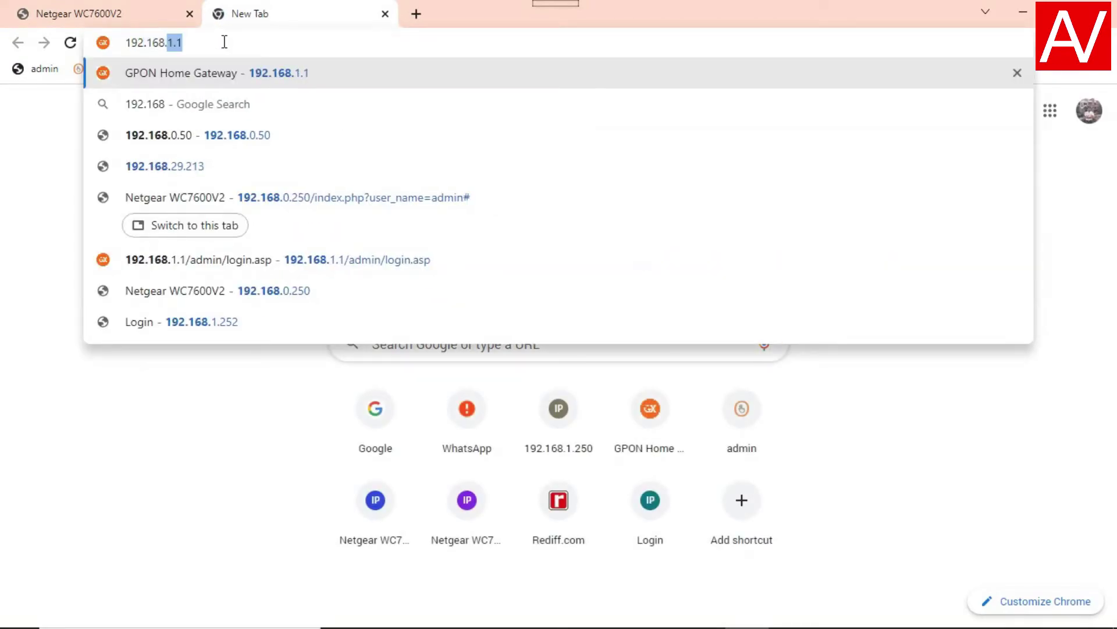
text(1)
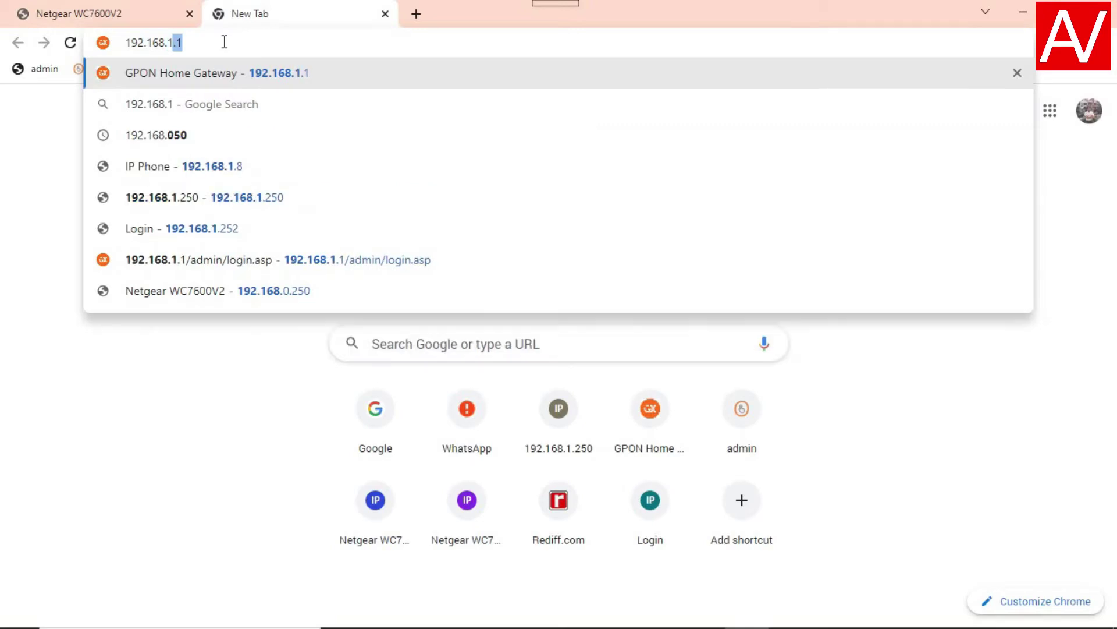
text(.240)
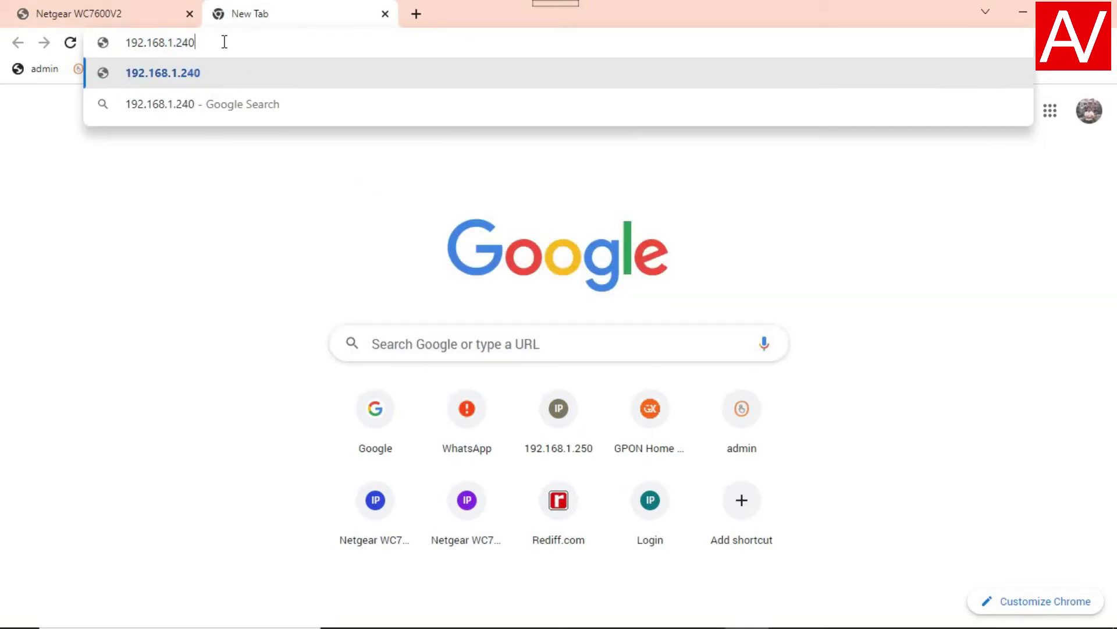
key(Return)
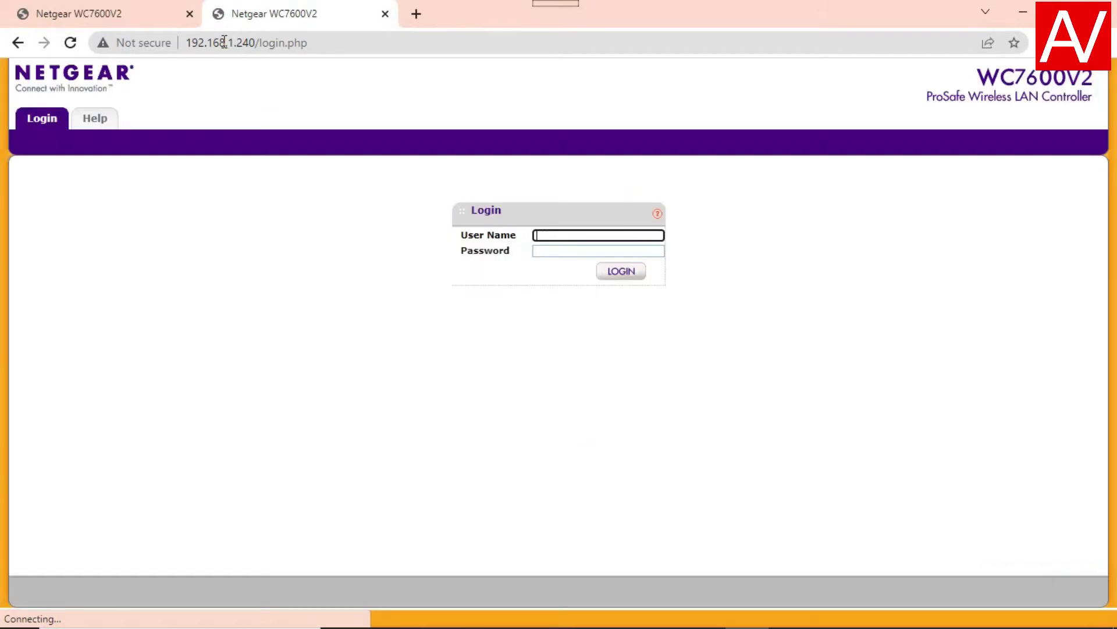
- Log in at 192.168.1.240 with the saved admin user name and open the Discovery Wizard
text(adm)
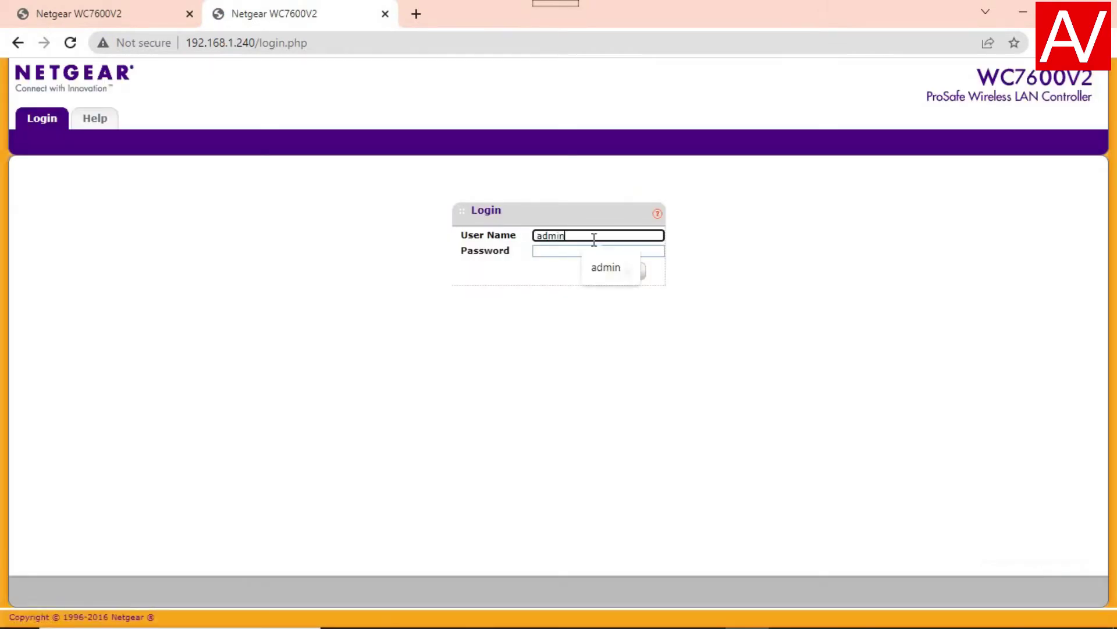
text(in)
click(60, 124)
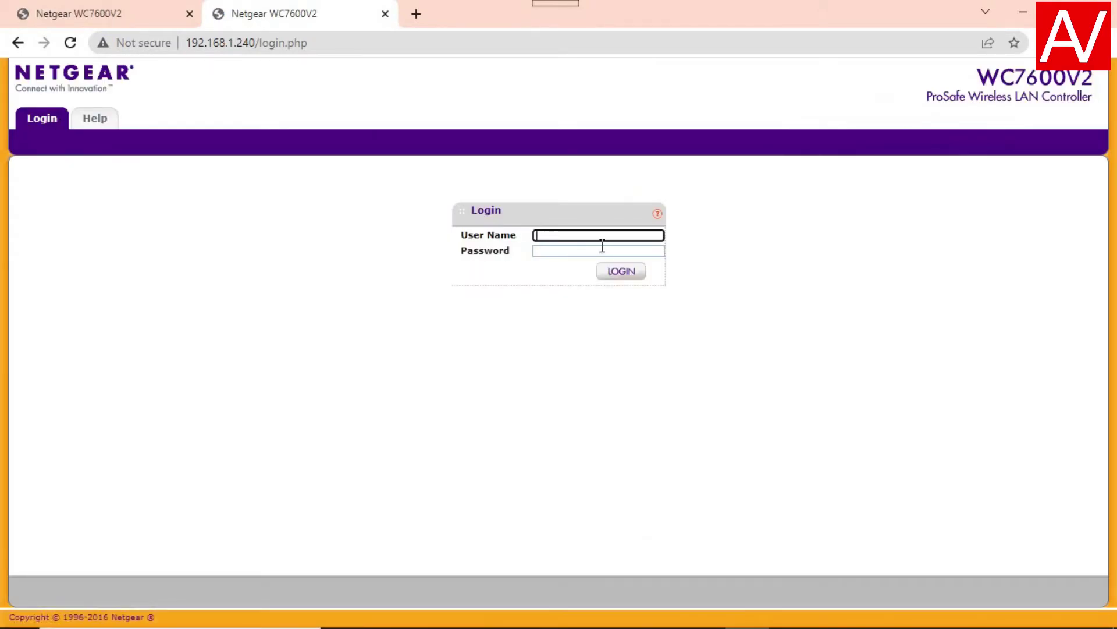
click(598, 236)
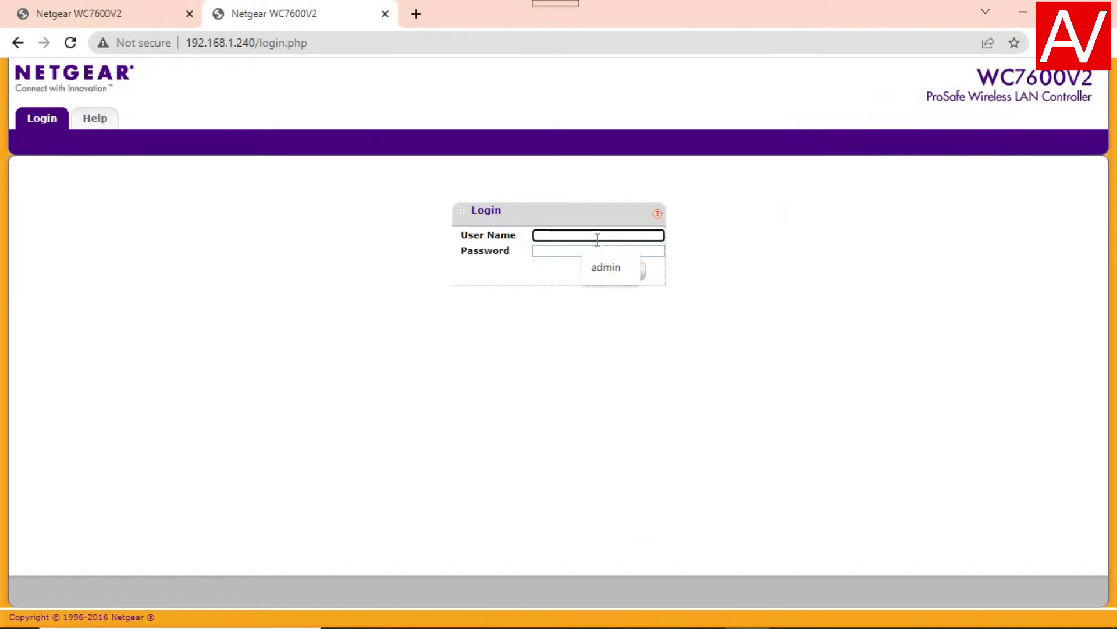
click(595, 269)
click(572, 251)
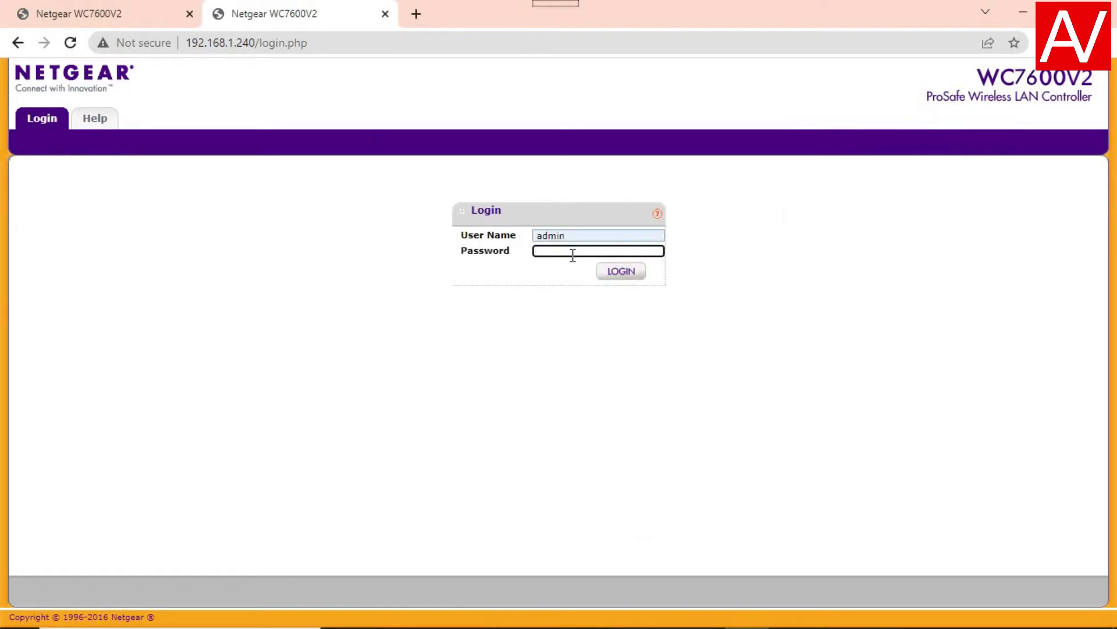
text(password)
click(609, 271)
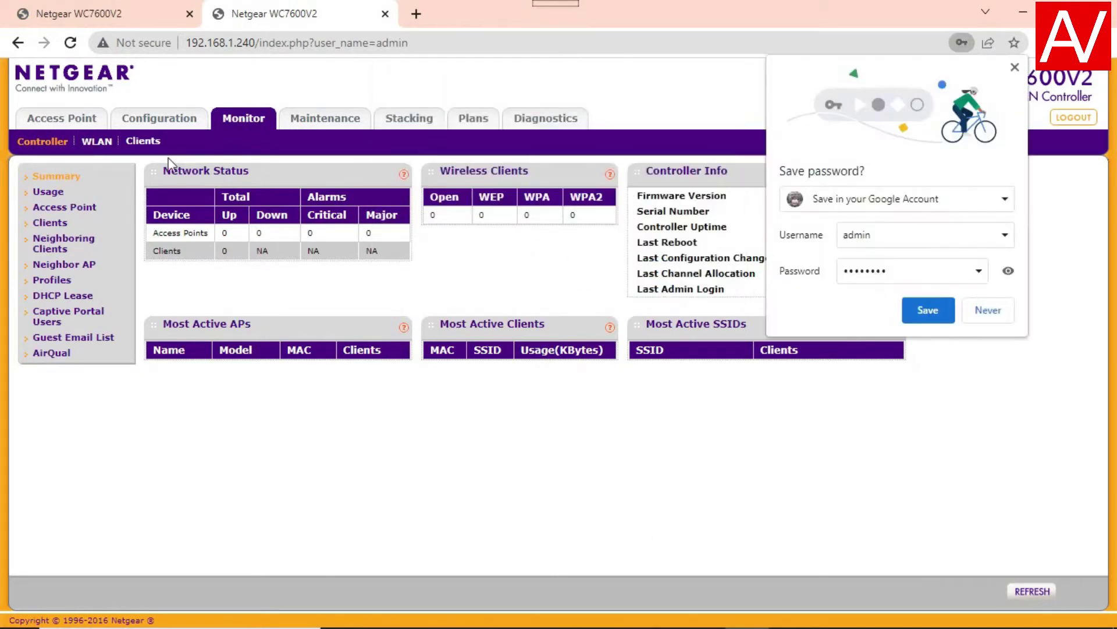
click(706, 278)
click(50, 116)
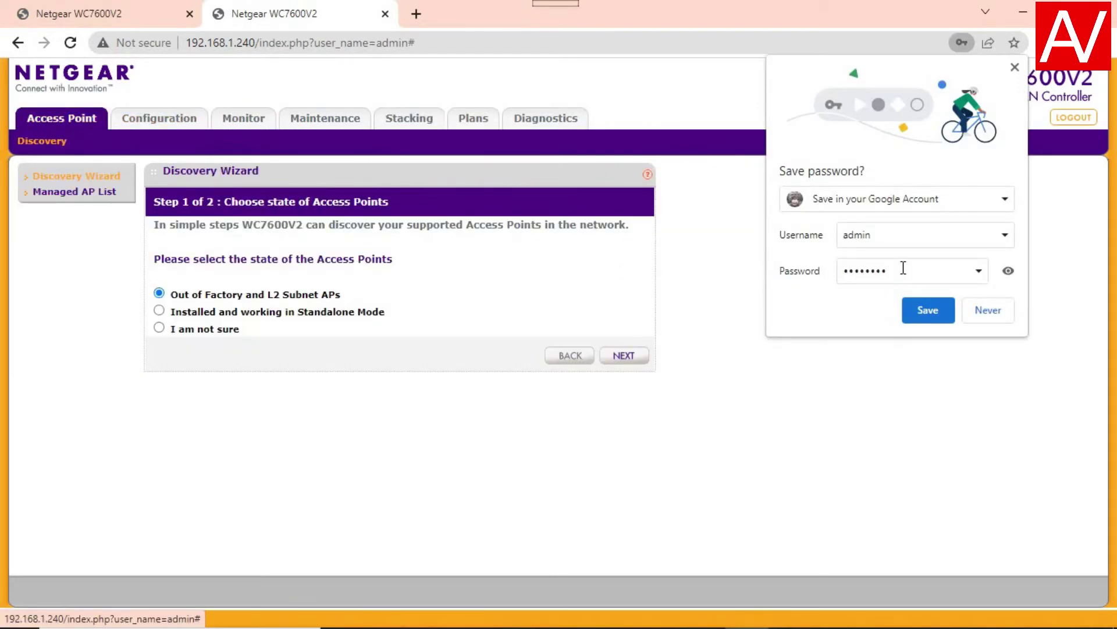
- Decline saving the password and discover Out of Factory and L2 Subnet APs, listing 11 WAC720s
click(1004, 313)
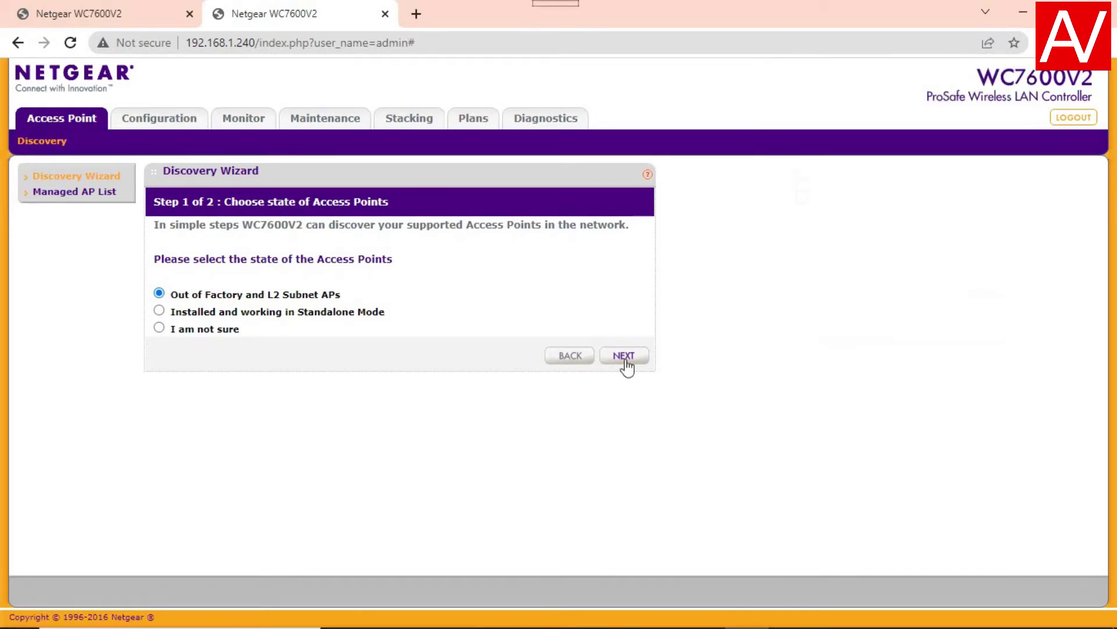
click(624, 357)
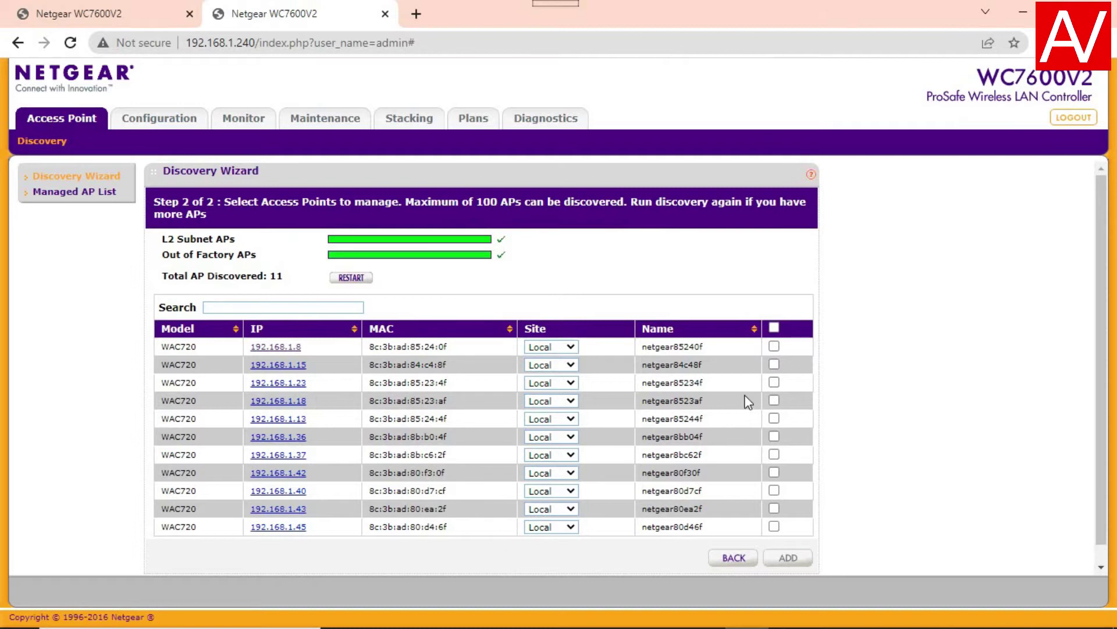
scroll(1106, 286, down, 1)
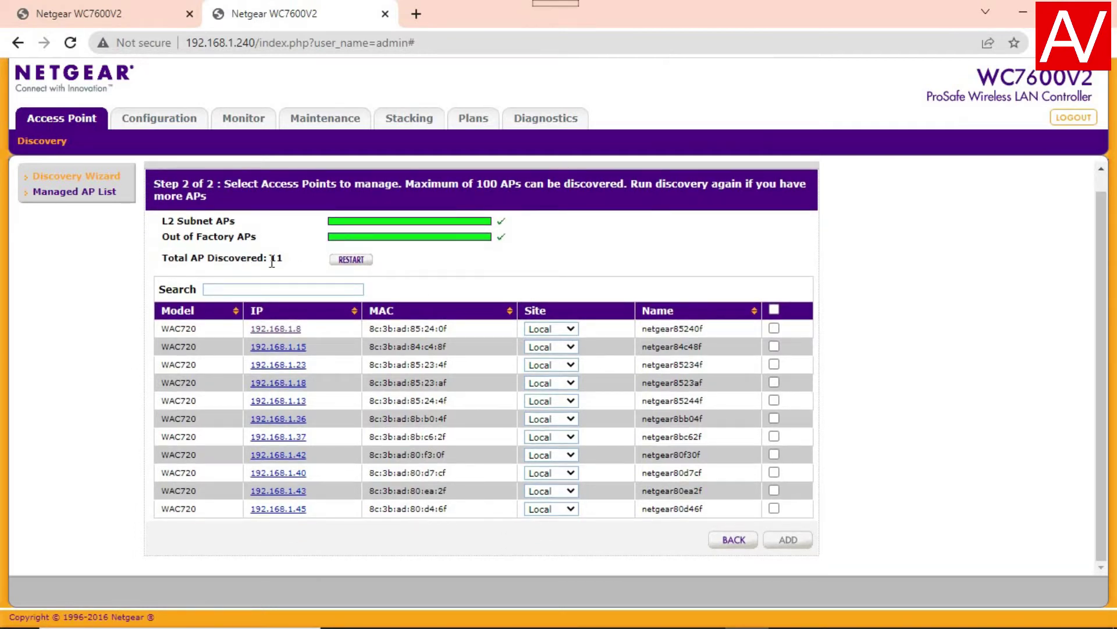
- Select all 11 WAC720 APs, add them, and apply the AP password in the upgrade dialog
click(774, 310)
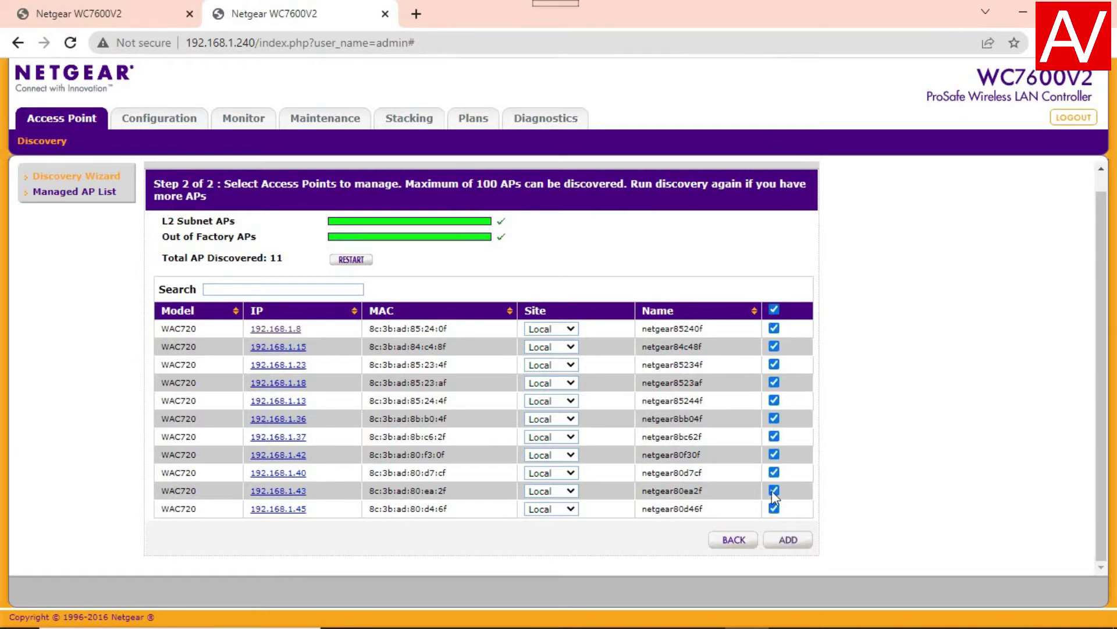
click(790, 541)
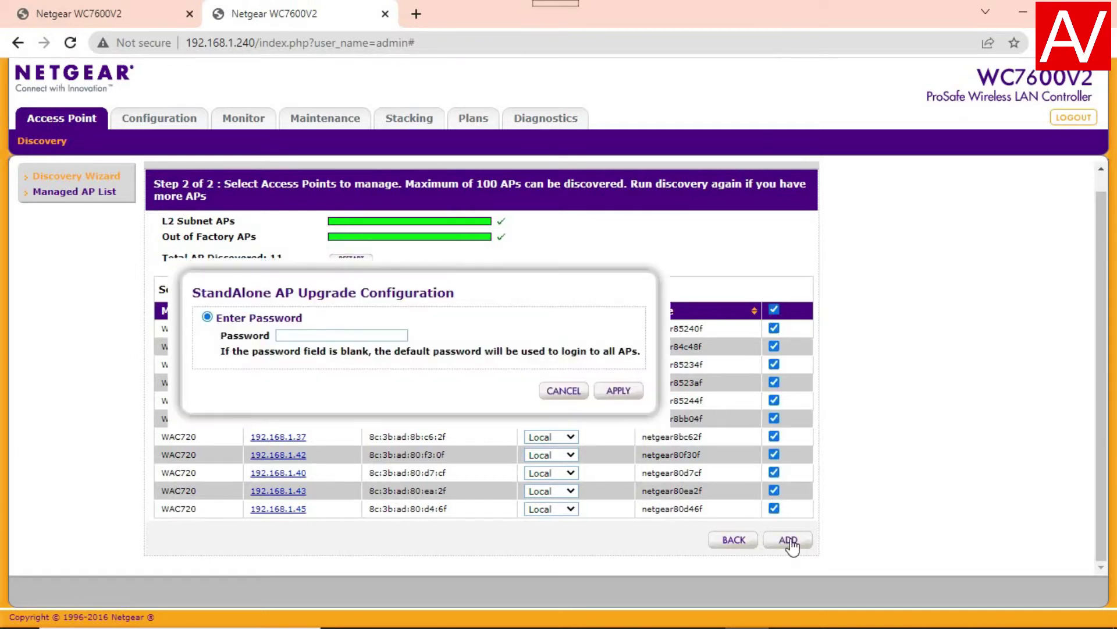
click(310, 338)
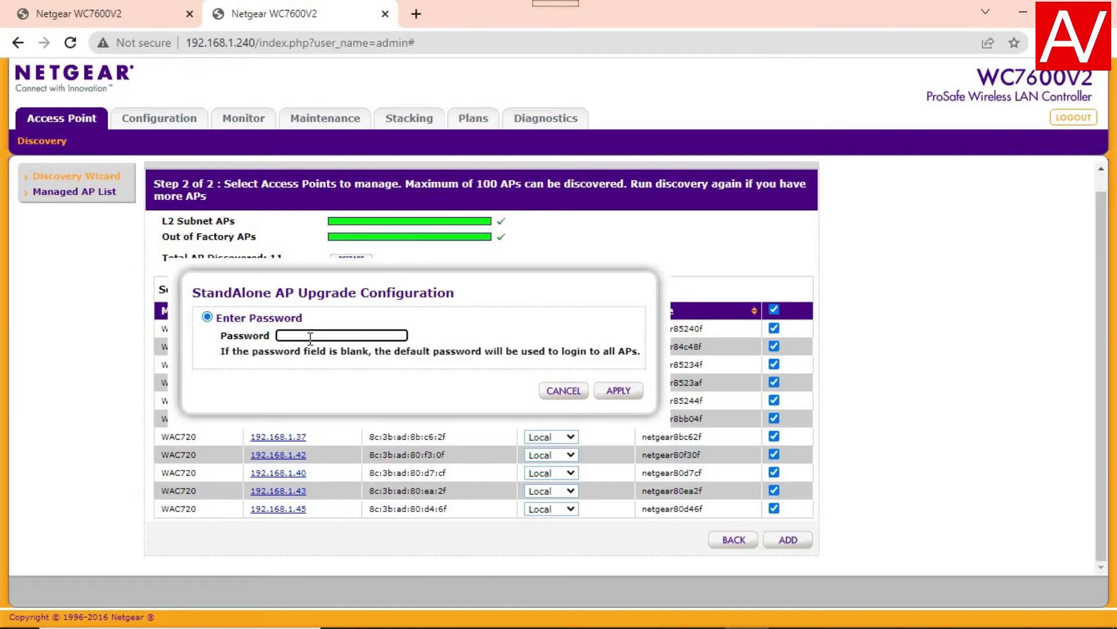
text(••••••••)
click(618, 390)
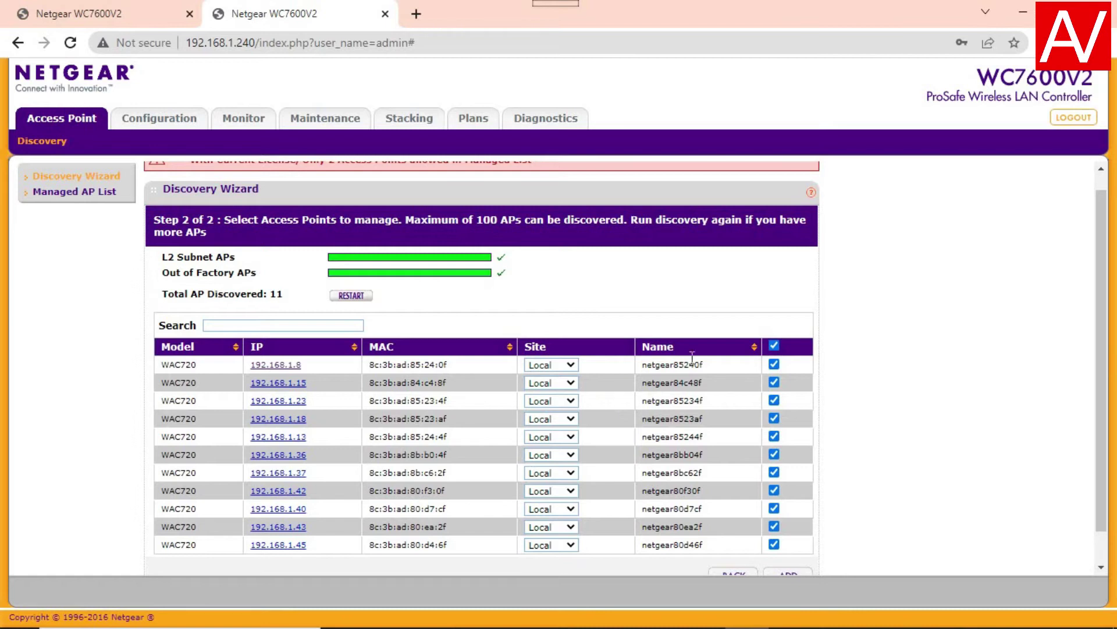
- Scroll up to read the license-limit warning
drag(1101, 191, 1103, 188)
scroll(1103, 188, up, 1)
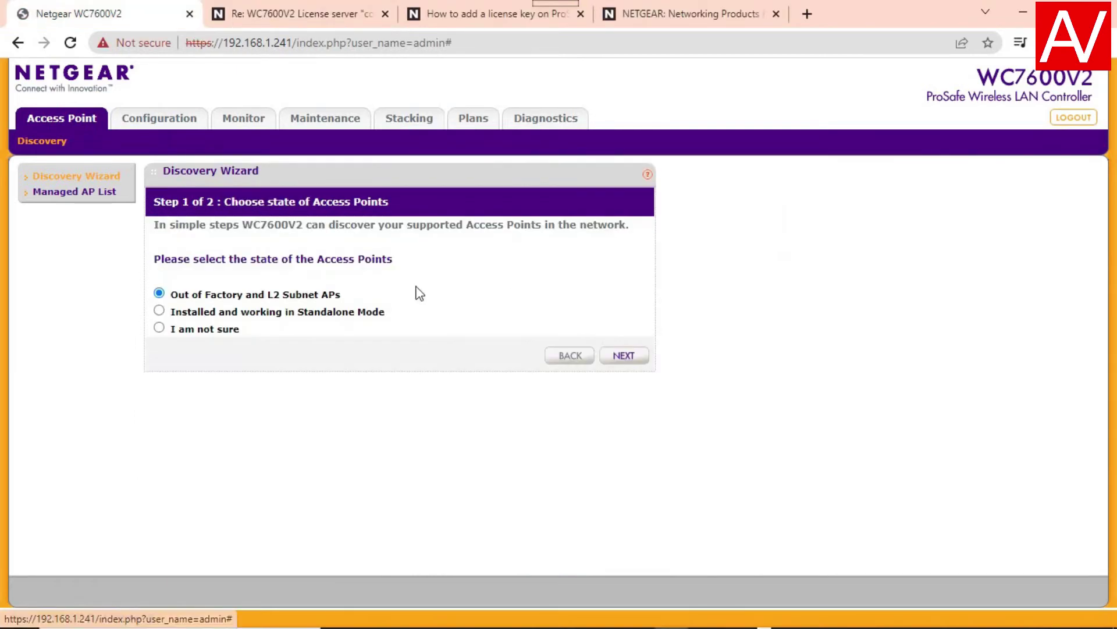
- Discover 13 WAC720 access points, select them all, and add them for management
click(624, 355)
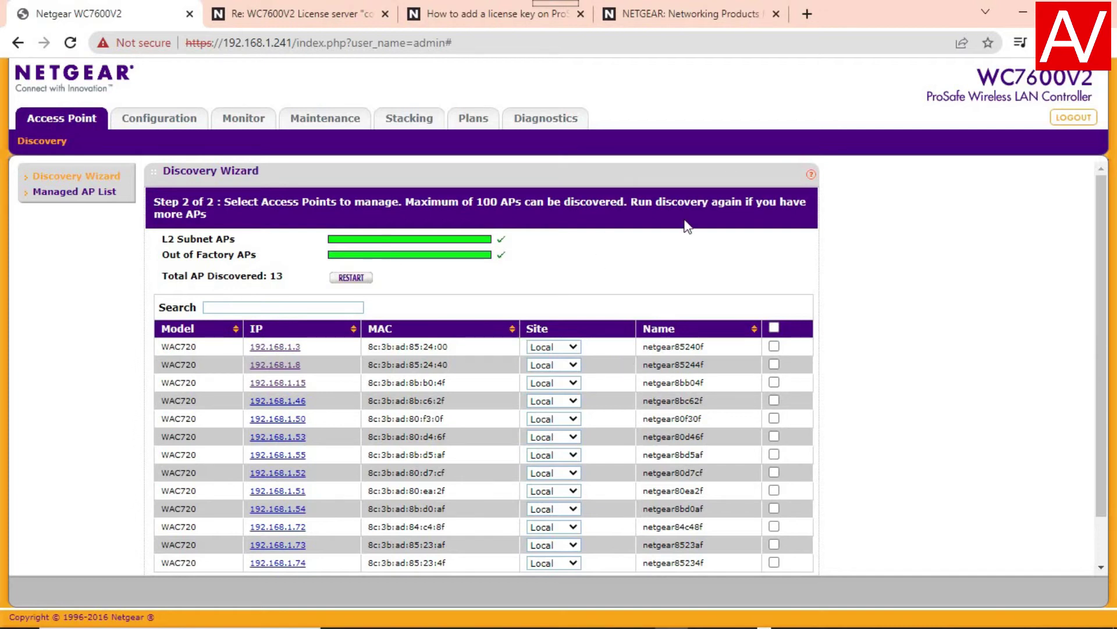
click(774, 329)
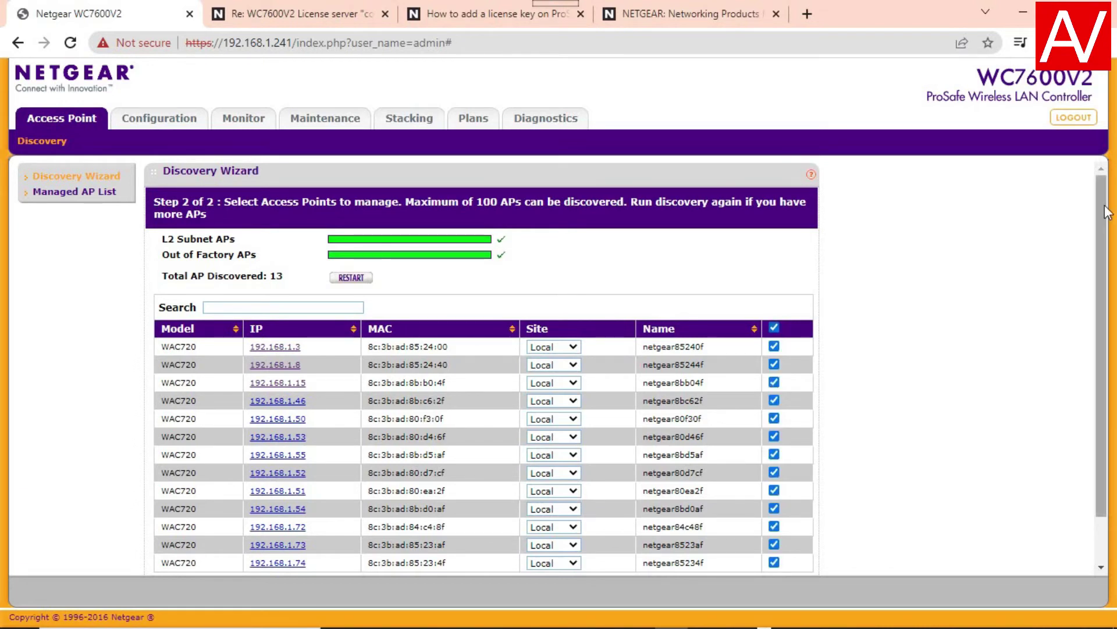
drag(1107, 217, 1107, 263)
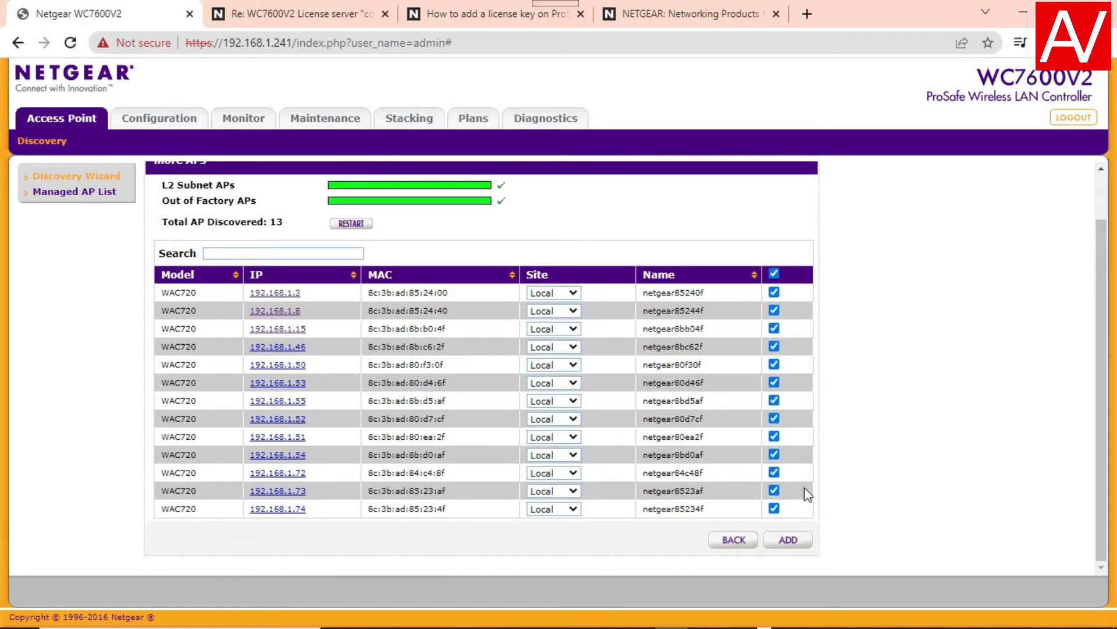
click(787, 541)
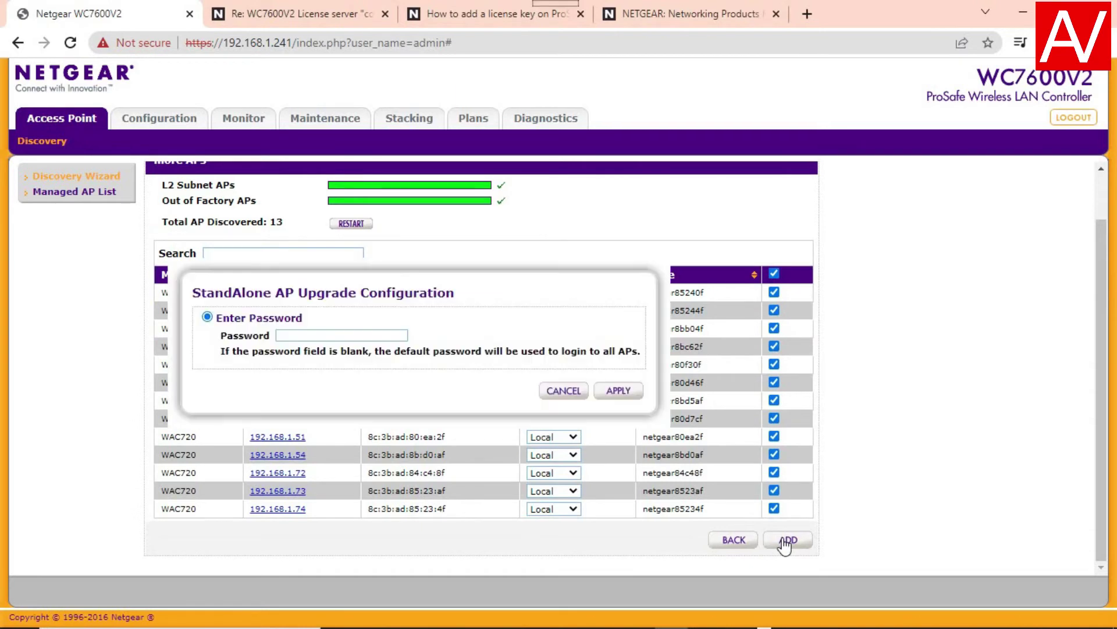
- Enter the access points' login password and apply the standalone AP upgrade
click(312, 333)
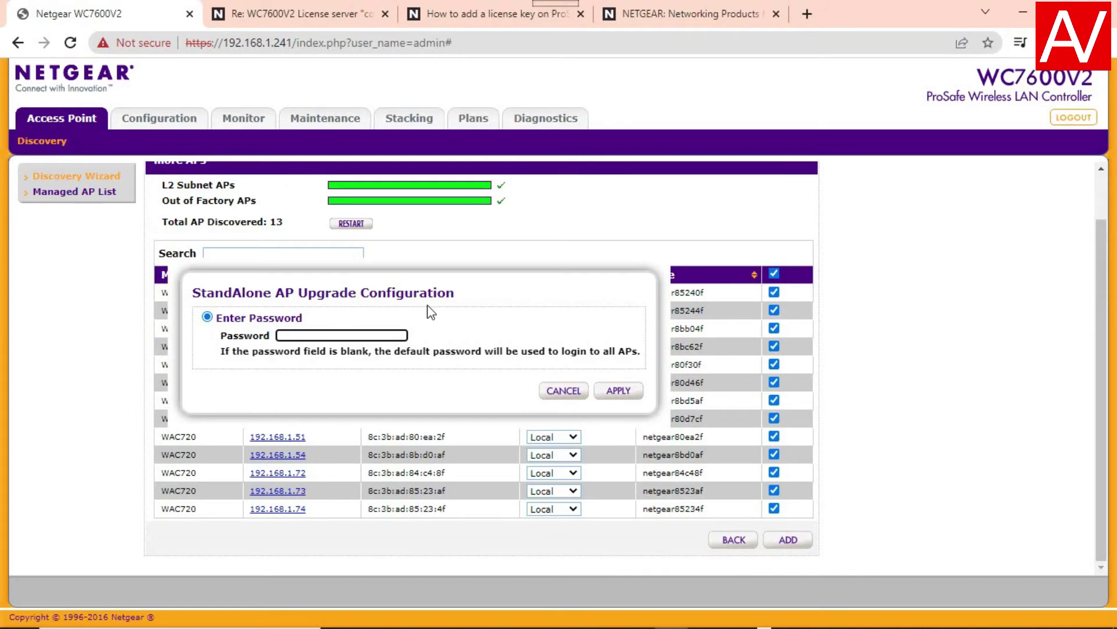
text(•••••••)
click(618, 391)
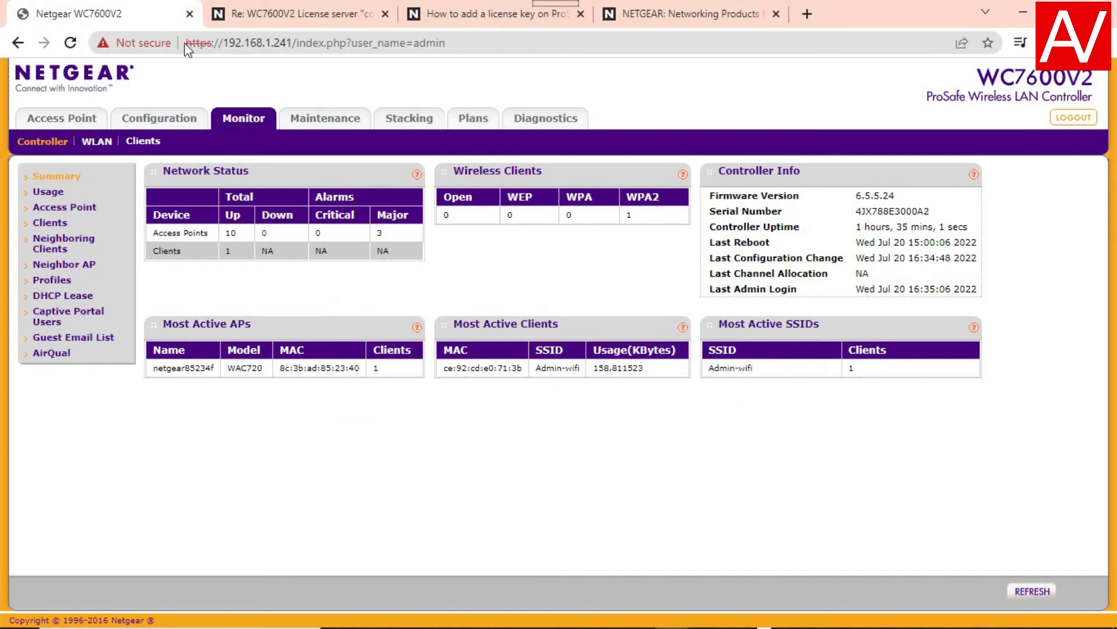
- Advance the Discovery Wizard to AP selection, then view the Managed AP List of 13 WAC720s
click(60, 124)
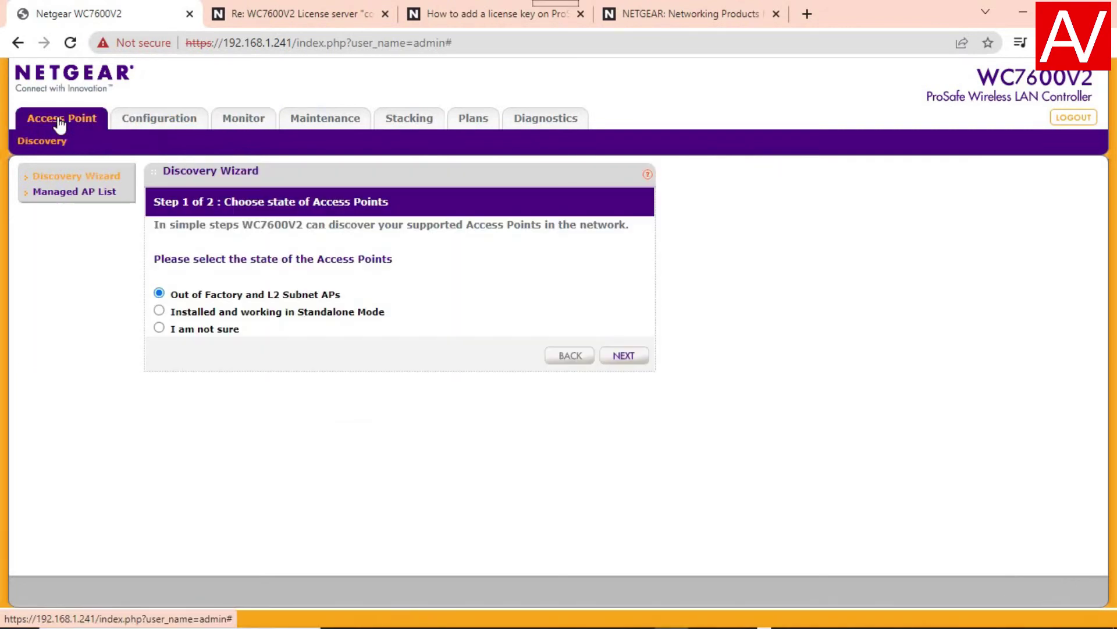
click(624, 355)
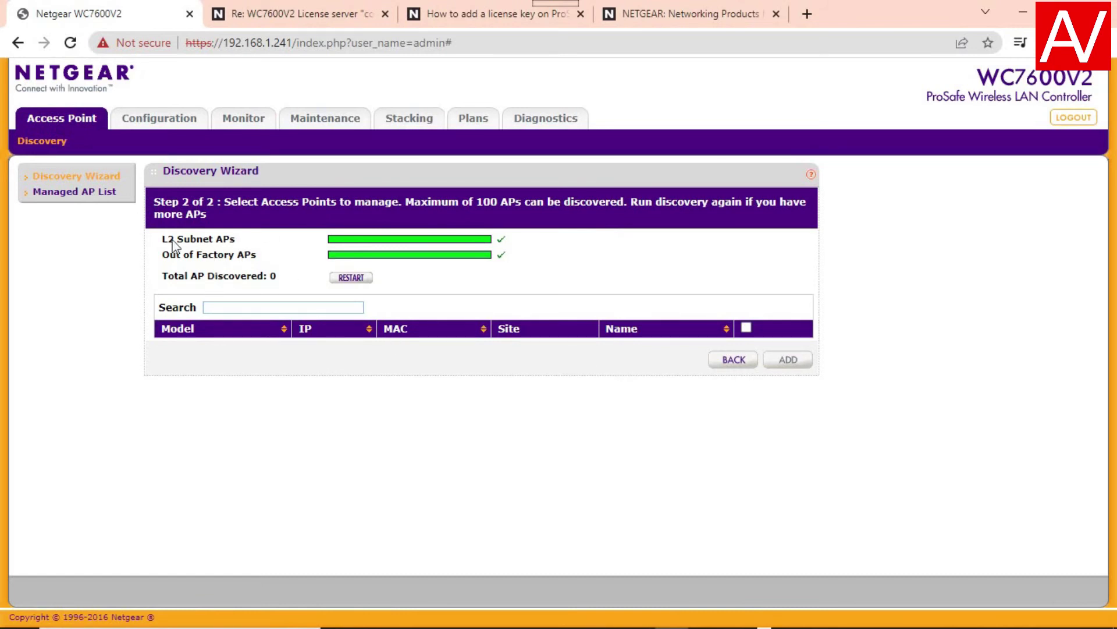
click(59, 198)
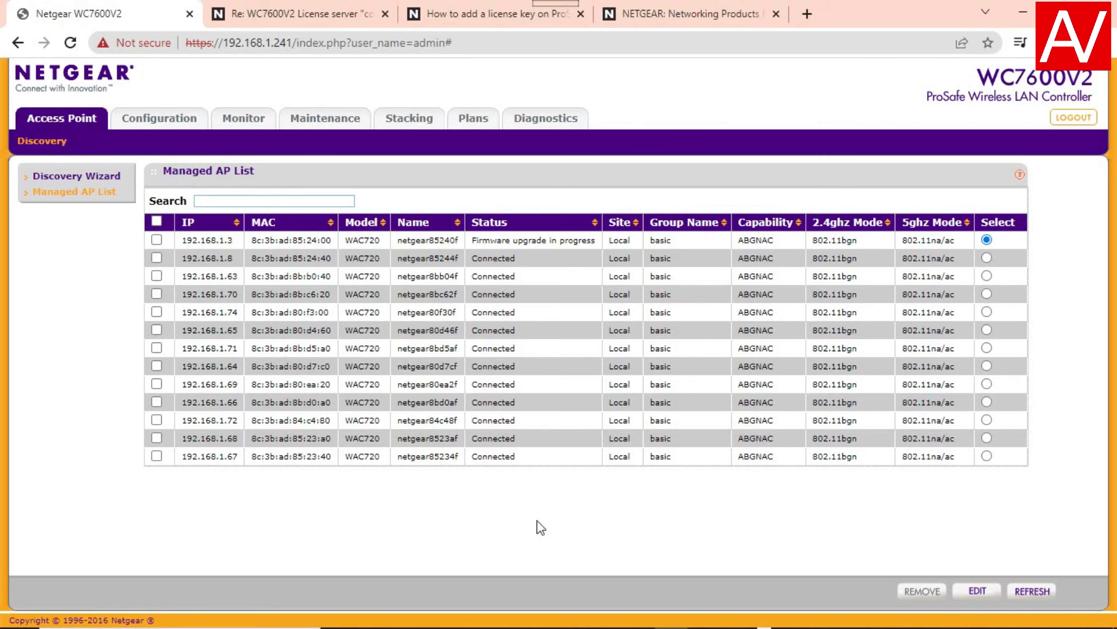
- Refresh the Managed AP List, then go to Configuration's General Settings page
click(1028, 593)
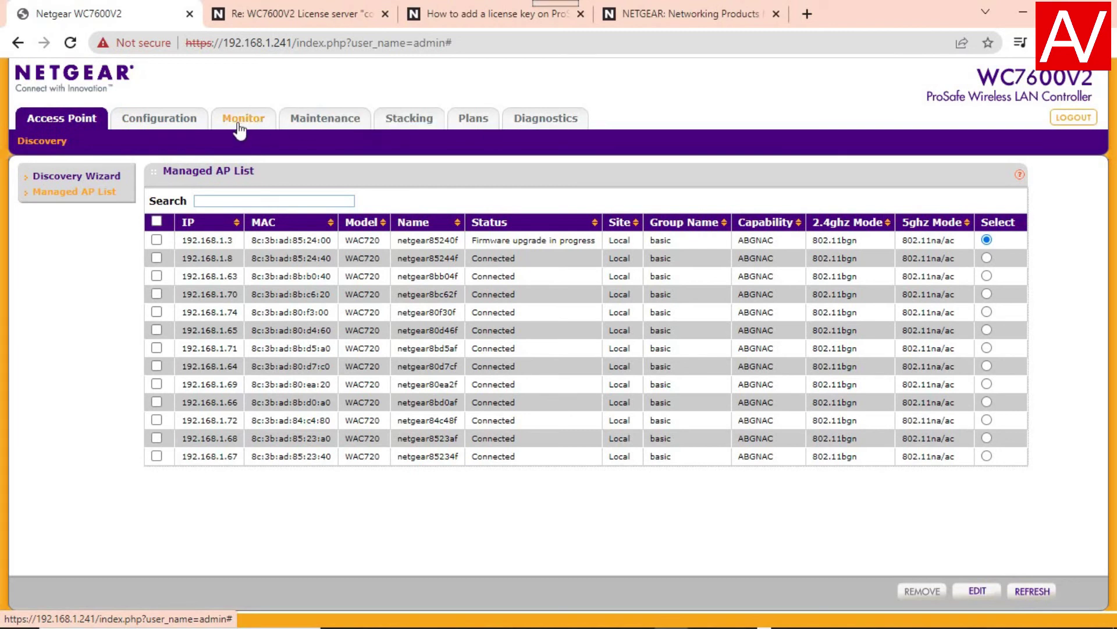
click(173, 121)
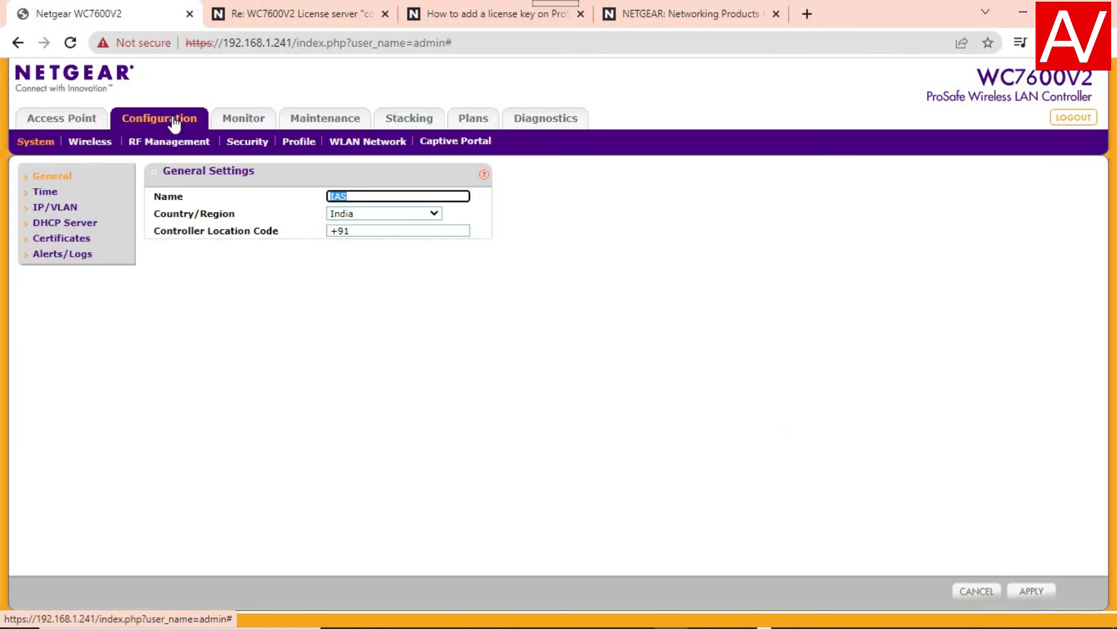
- Check the Wireless, Security, Admin_5G and Admin profile settings, then view Stacking/Redundancy with master 192.168.1.241
click(86, 149)
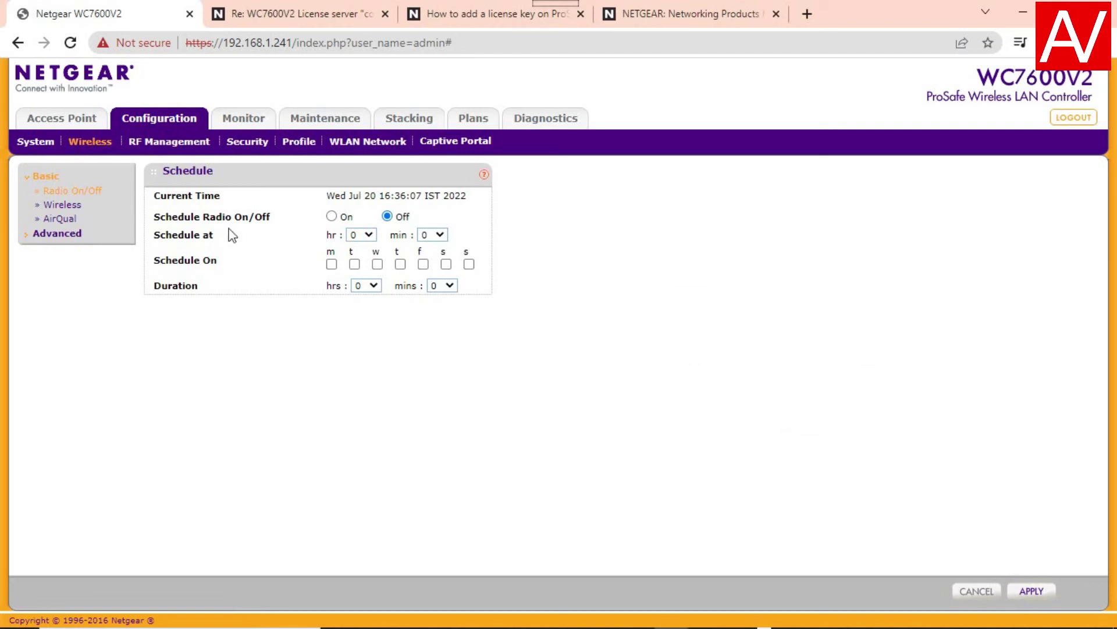
click(247, 147)
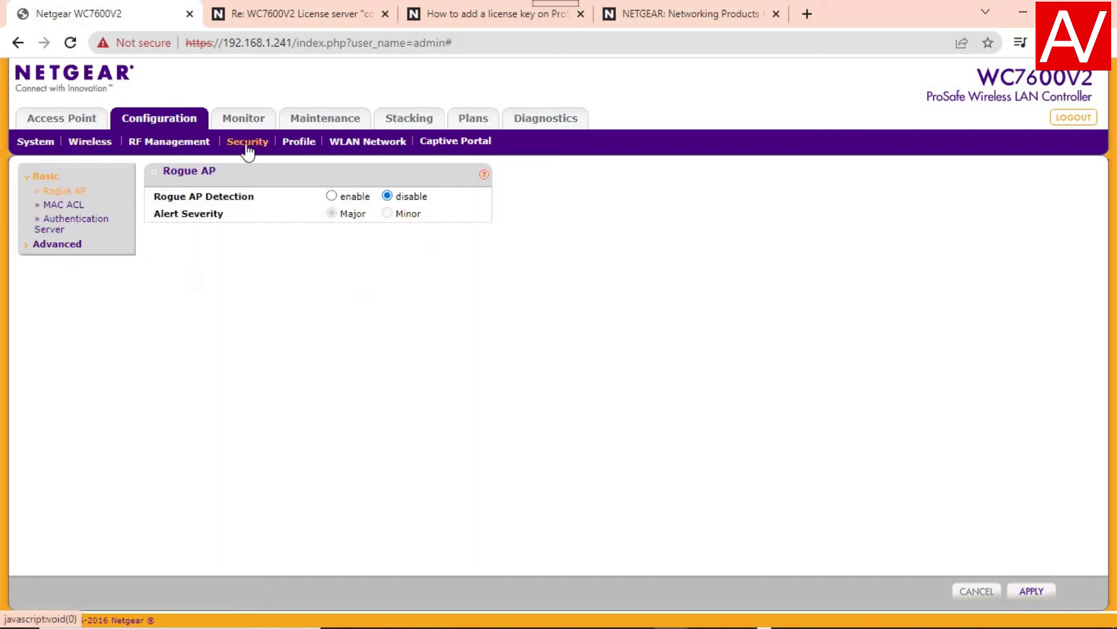
click(301, 146)
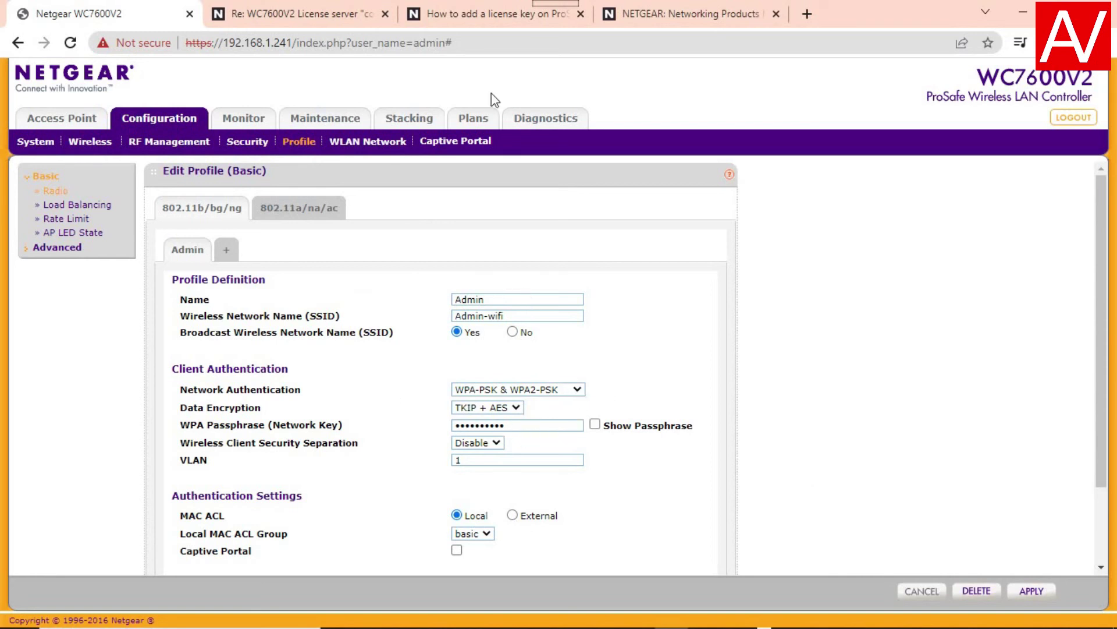
click(312, 220)
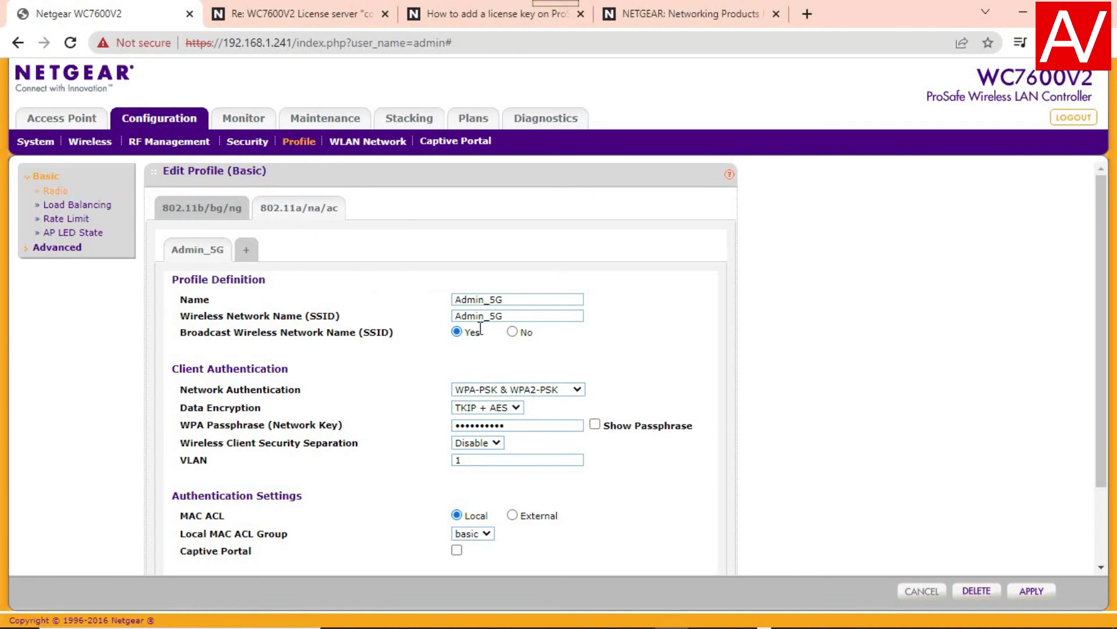
click(204, 221)
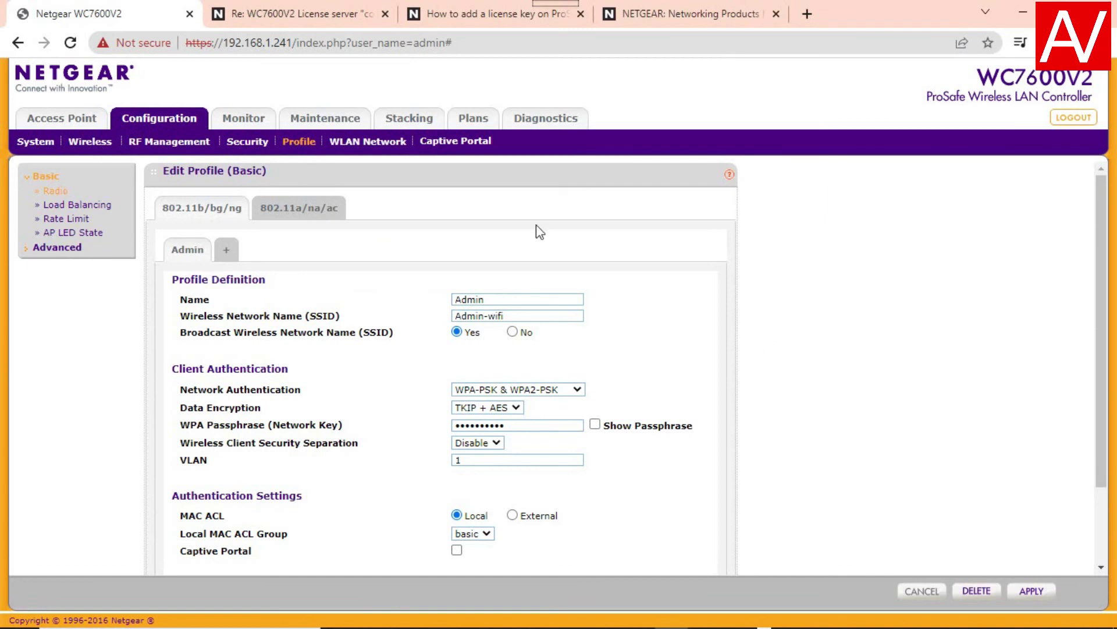
click(415, 129)
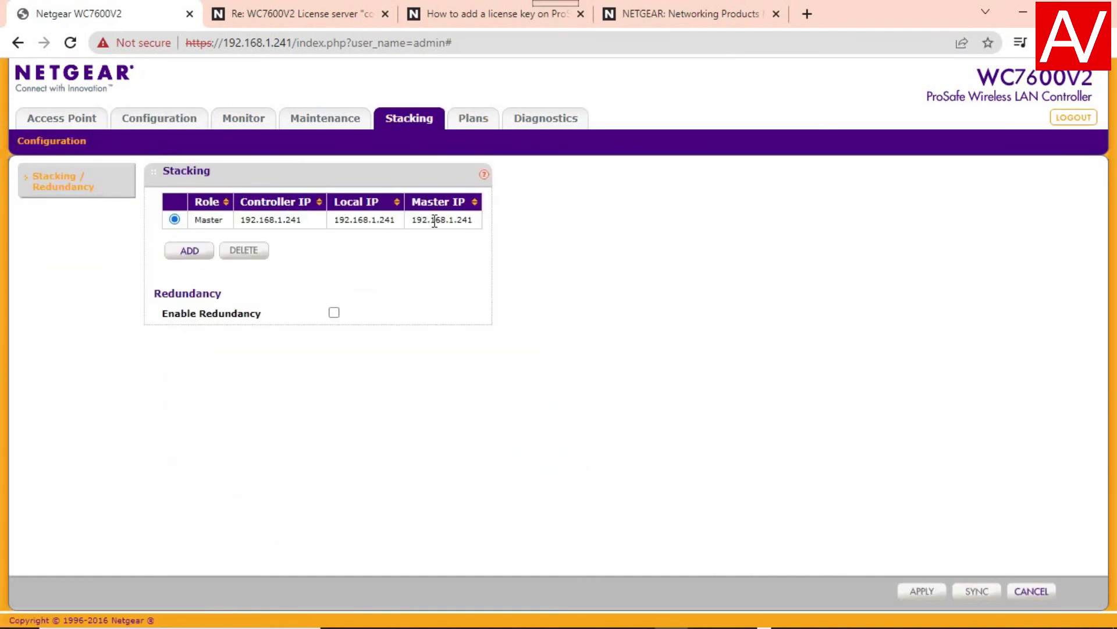
- Cancel adding a stack controller, return via Diagnostics to General Settings, and check the laptop's Wi-Fi connection
click(187, 251)
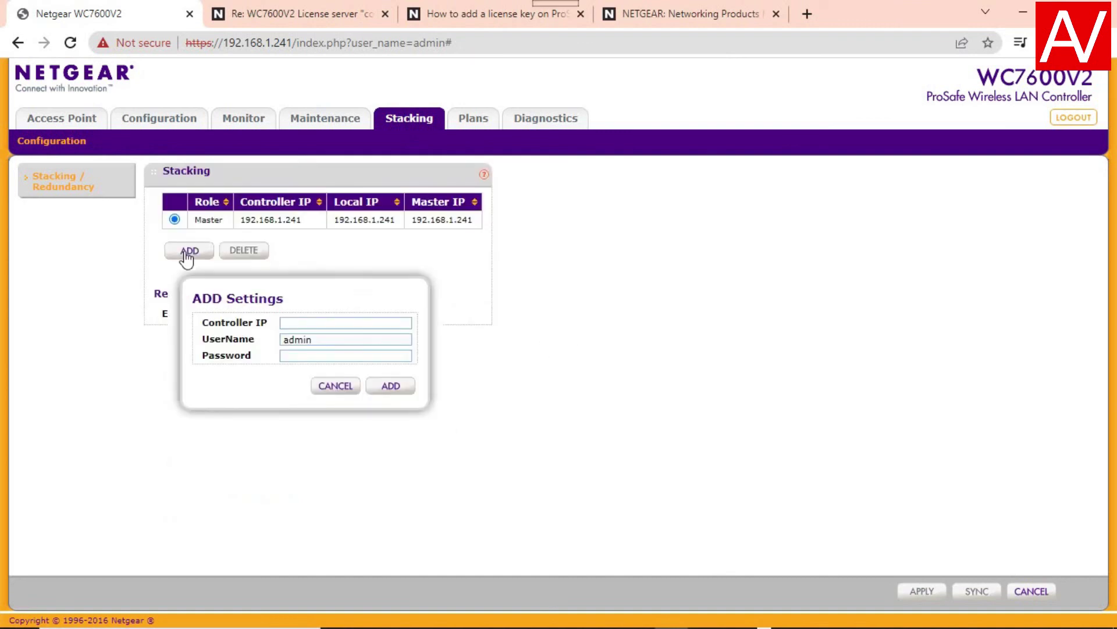
click(341, 399)
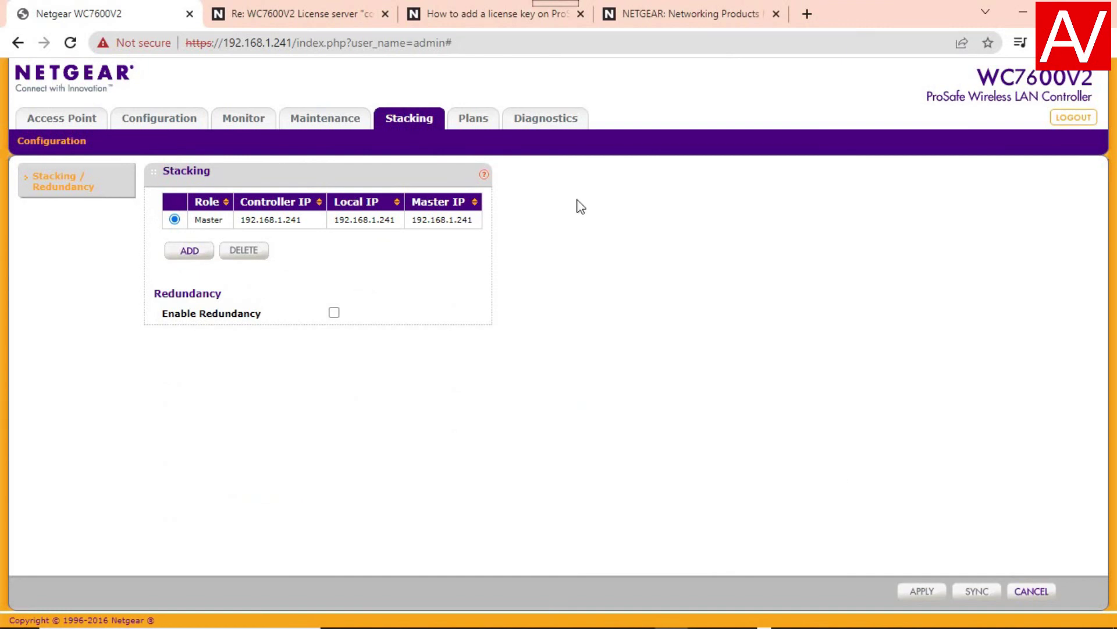
click(552, 122)
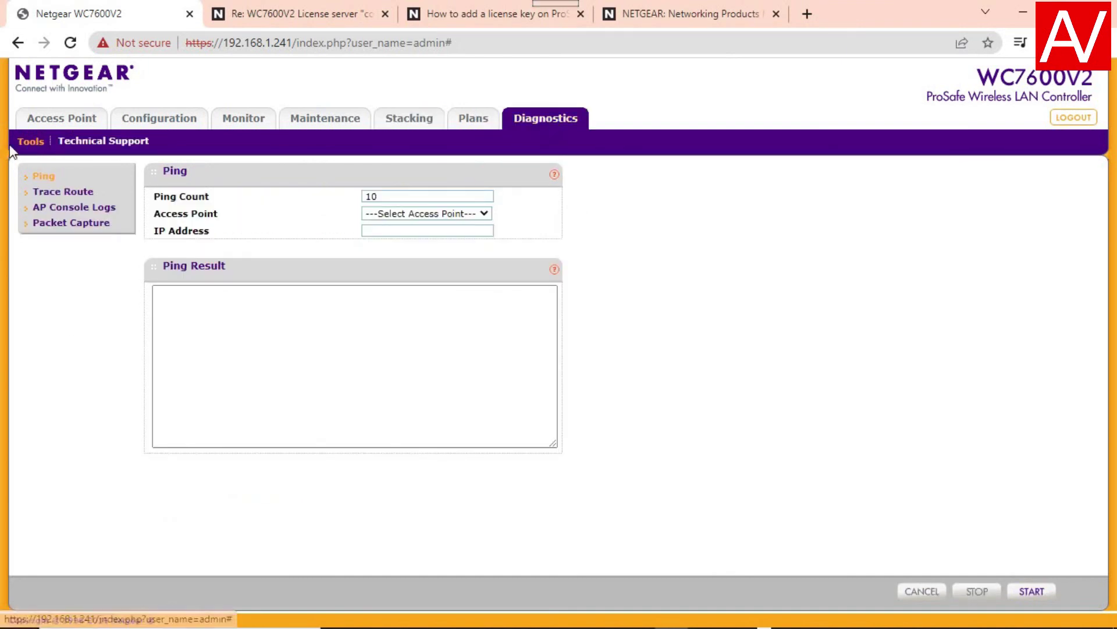
click(158, 122)
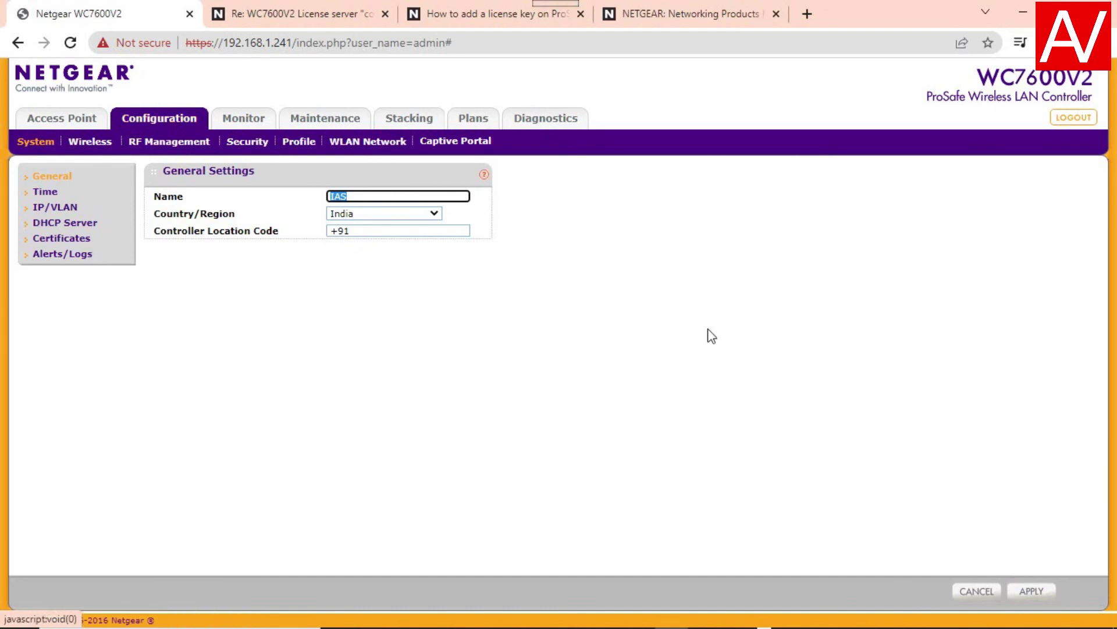
click(982, 621)
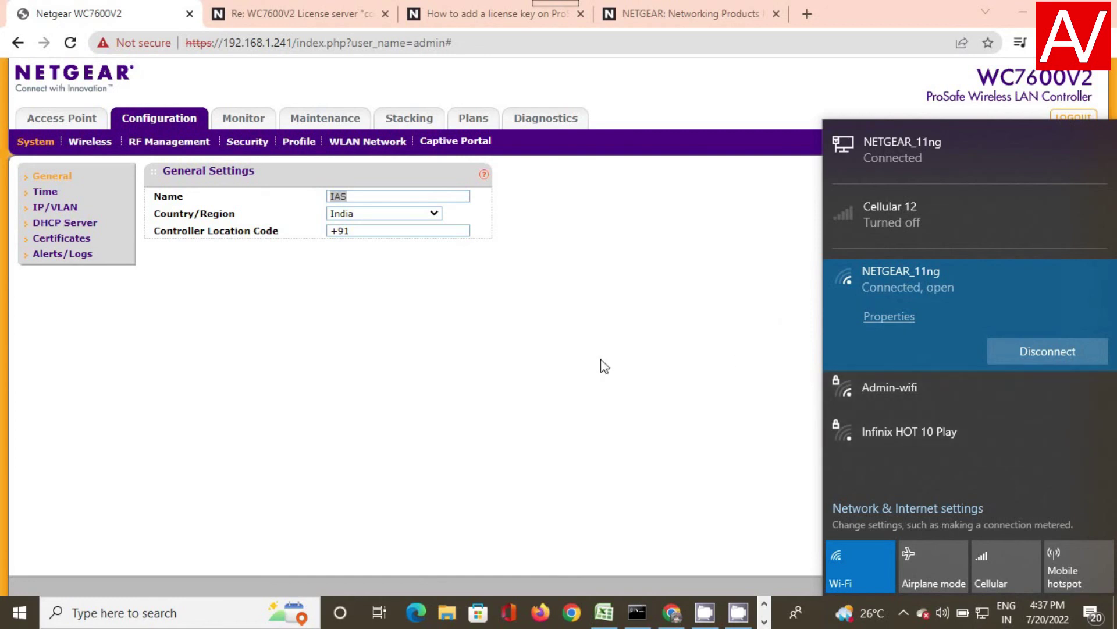
- Dismiss the Wi-Fi list and reopen the Managed AP List to confirm all 13 WAC720s Connected
click(538, 414)
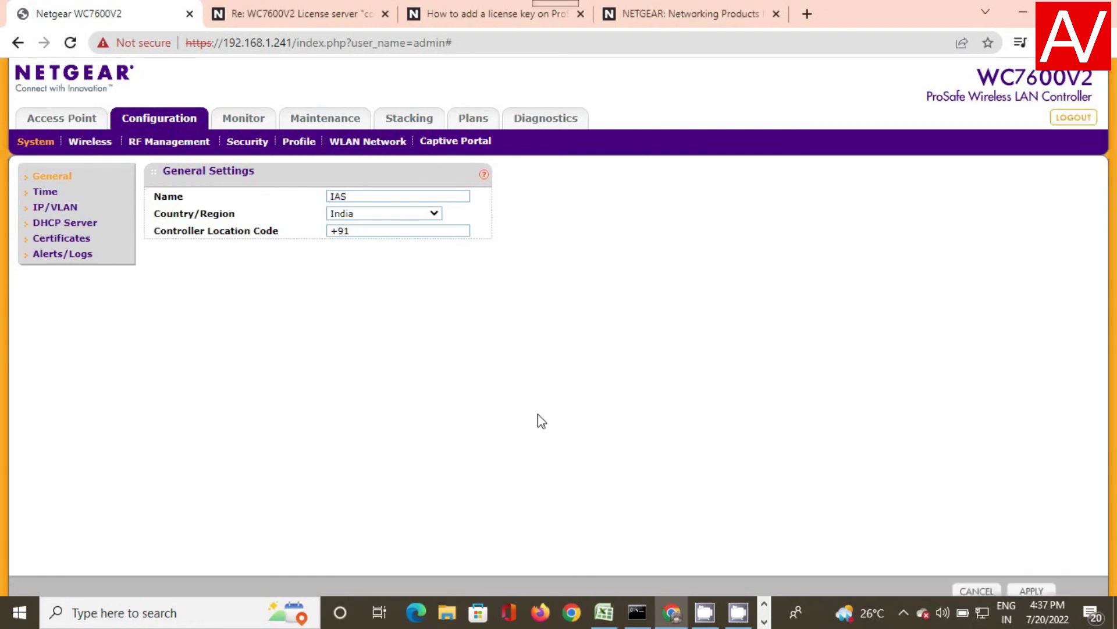
click(71, 124)
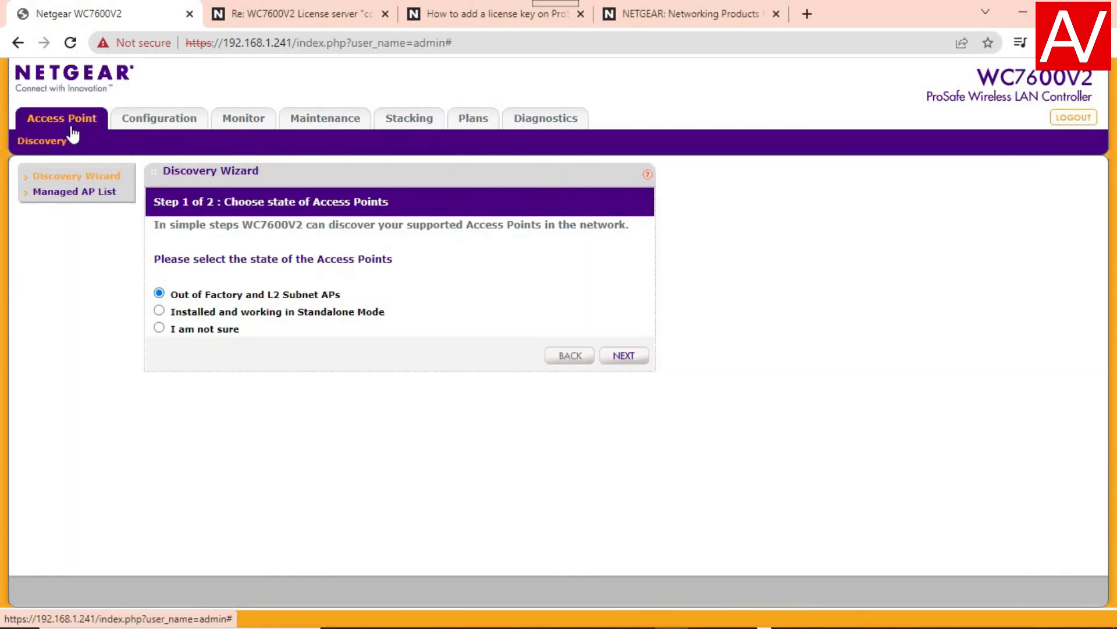
click(74, 195)
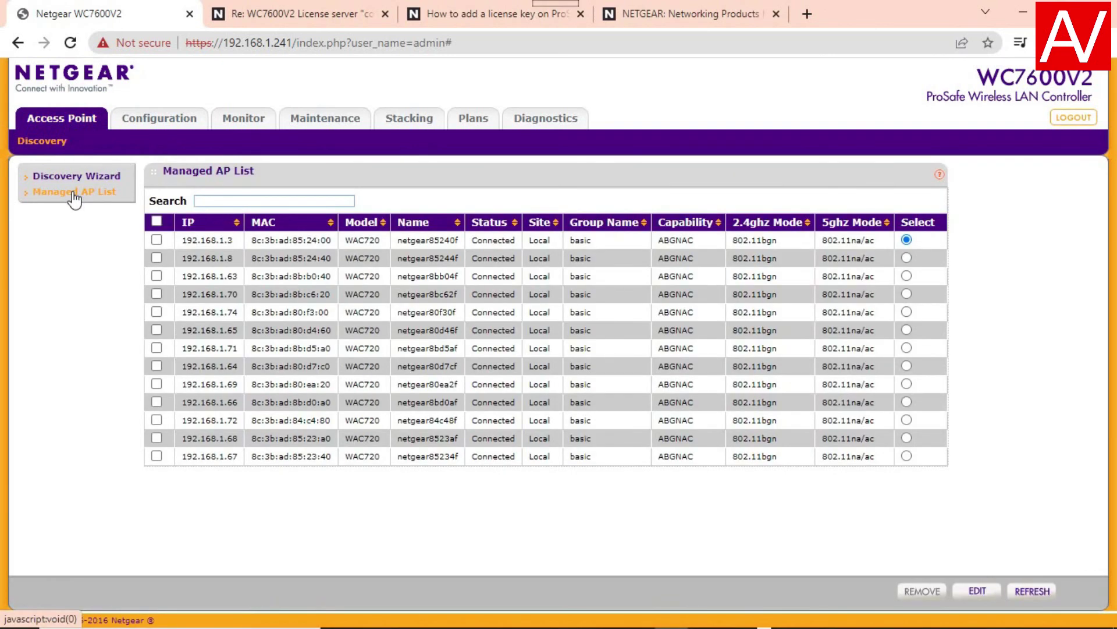